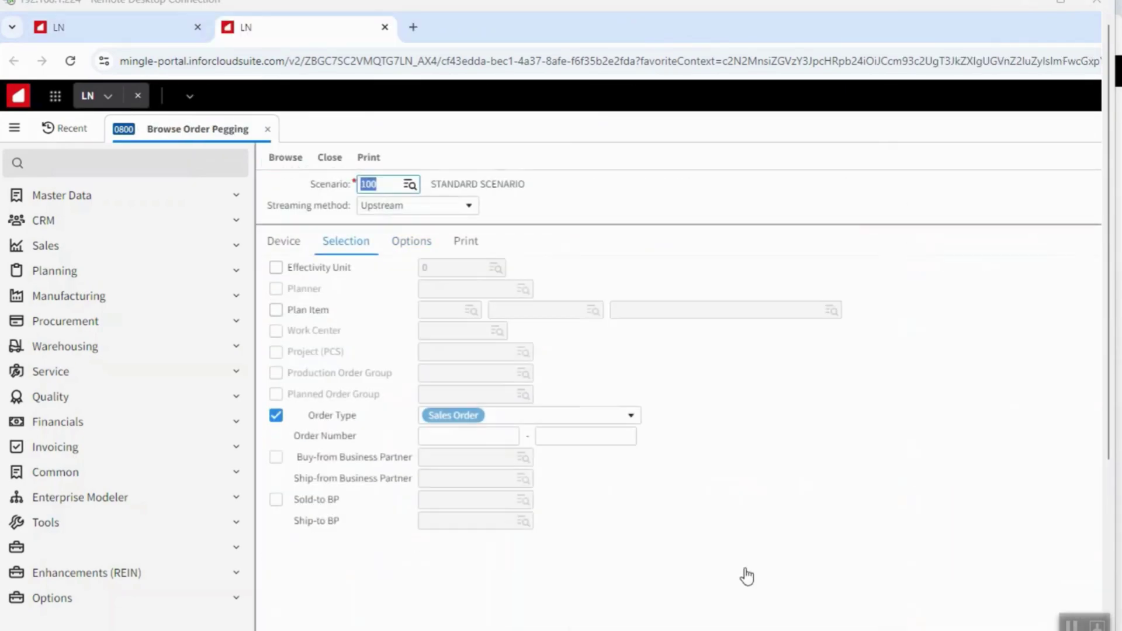
Step: Limit the order range to SO2400035–SO2400035 and print the pegging report to device PDF_IDM
key("Tab")
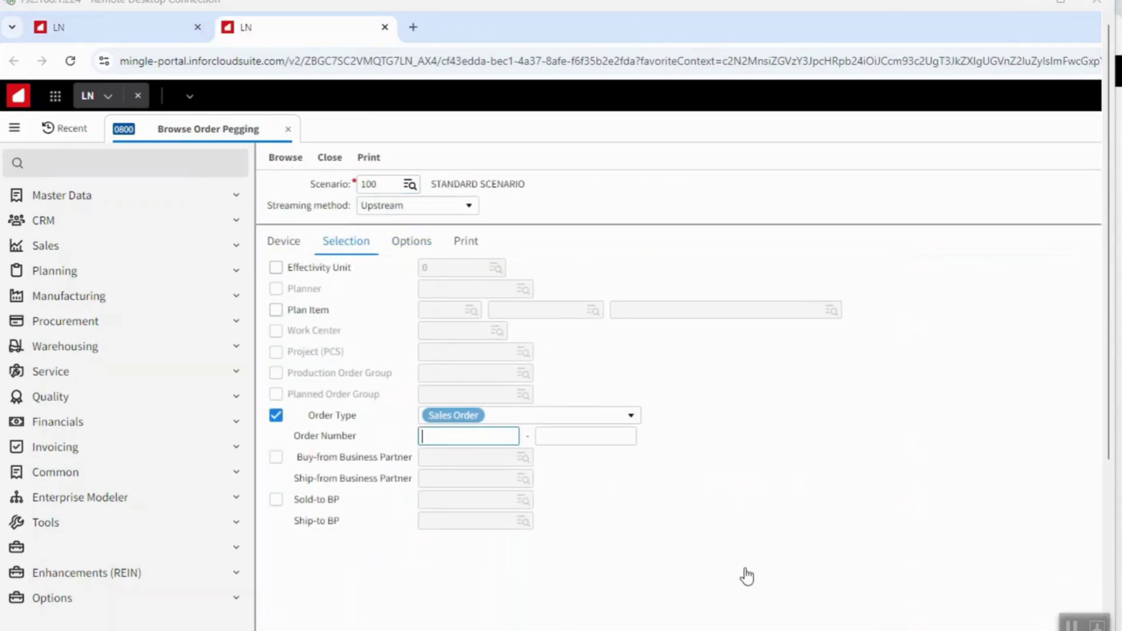
type("SO2400035")
key("Tab")
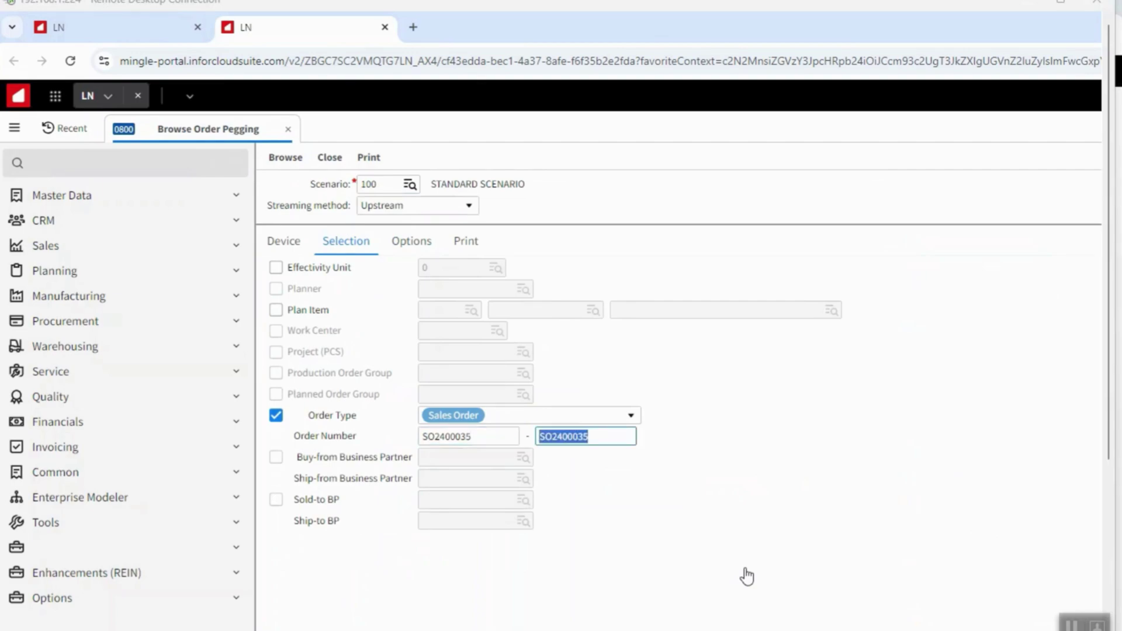
type("SO2400035")
key("Return")
key("Return")
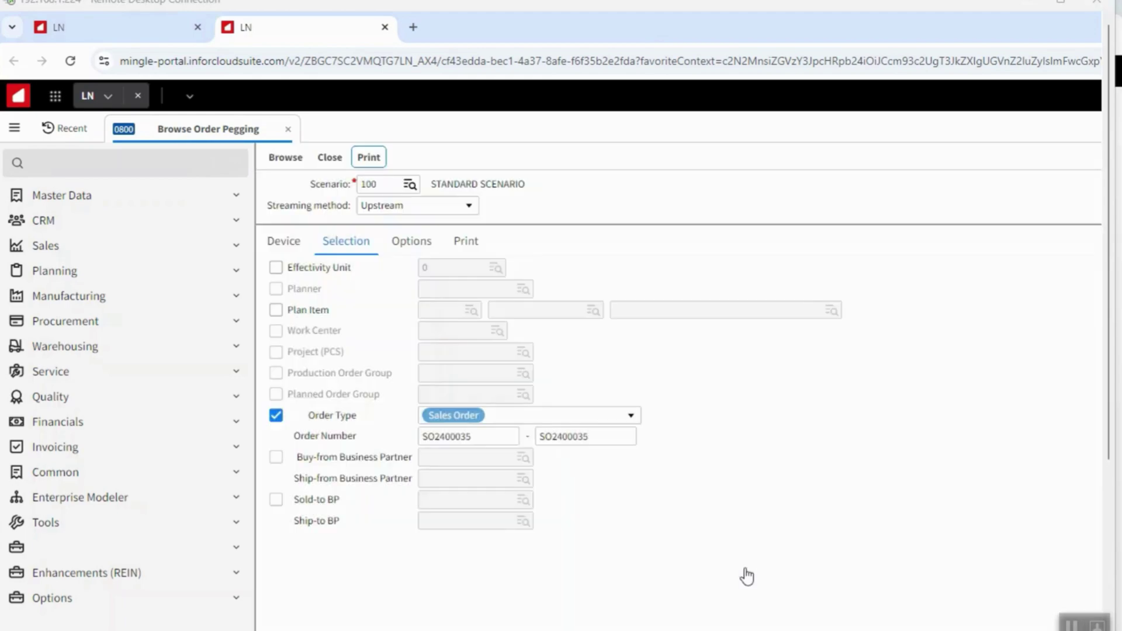
key("Return")
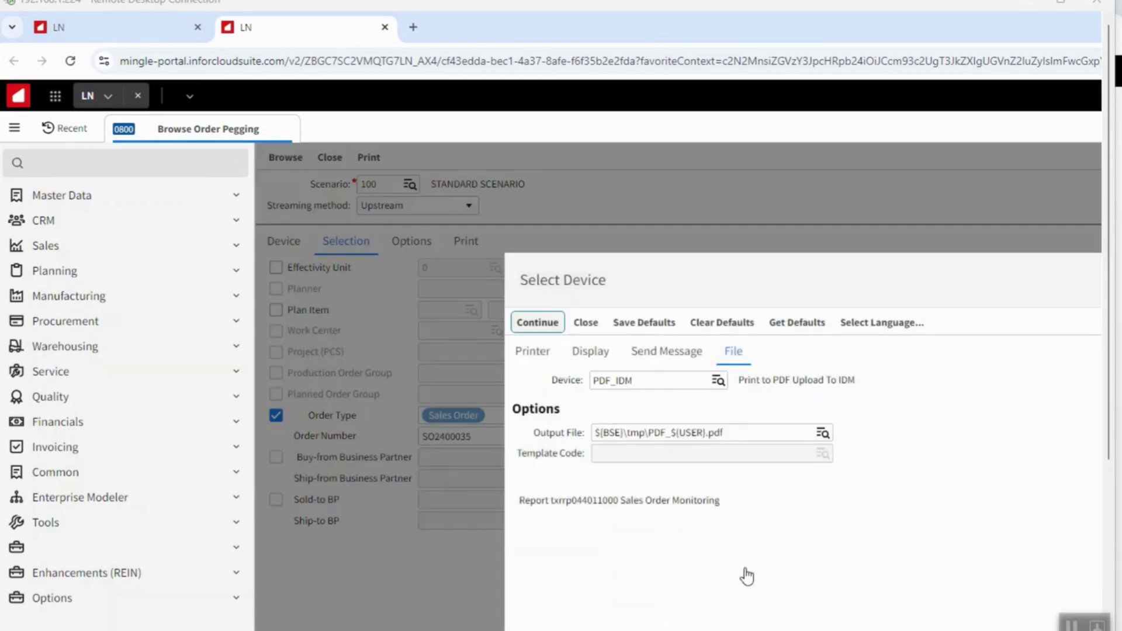
key("Return")
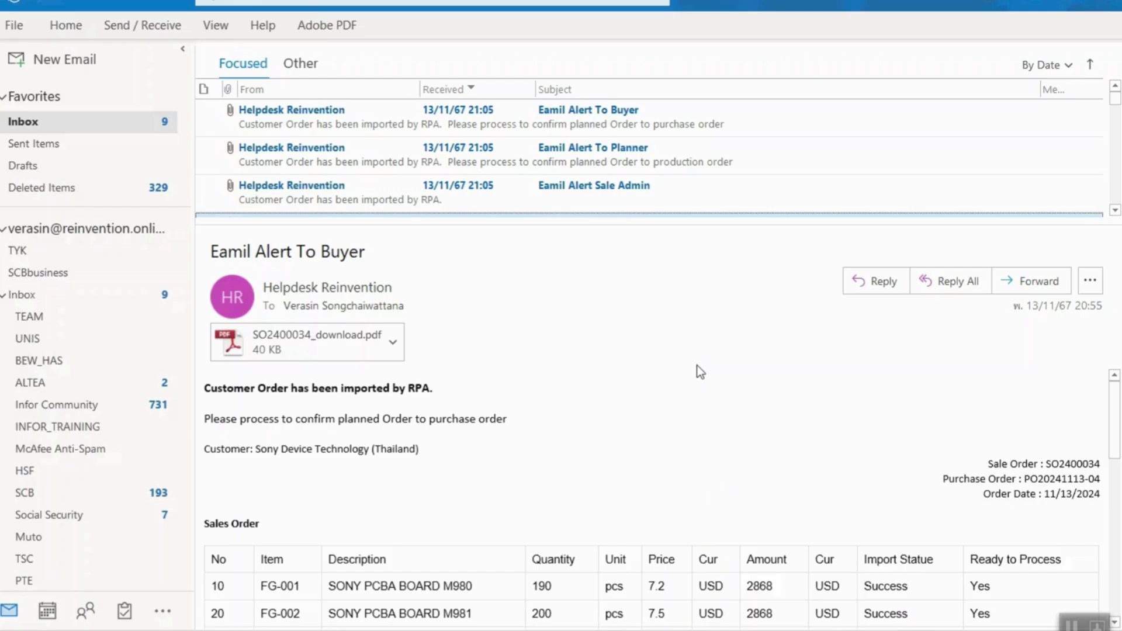
Step: Open the Eamil Alert Sale Admin message and check Ready to Process and planned order tables
left_click(579, 189)
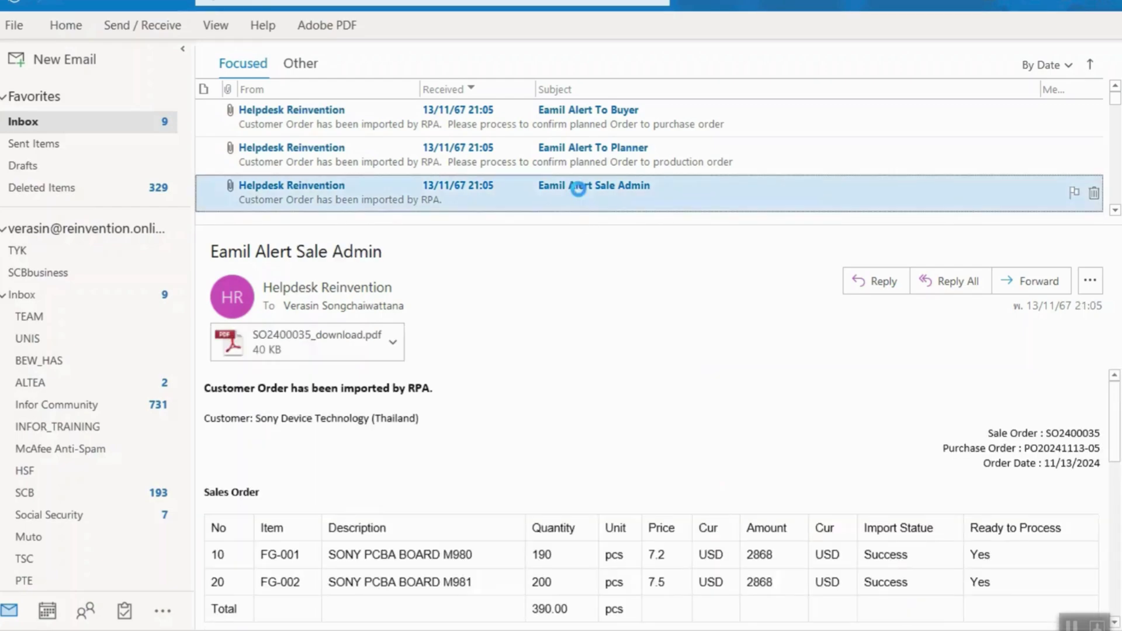
double_click(582, 193)
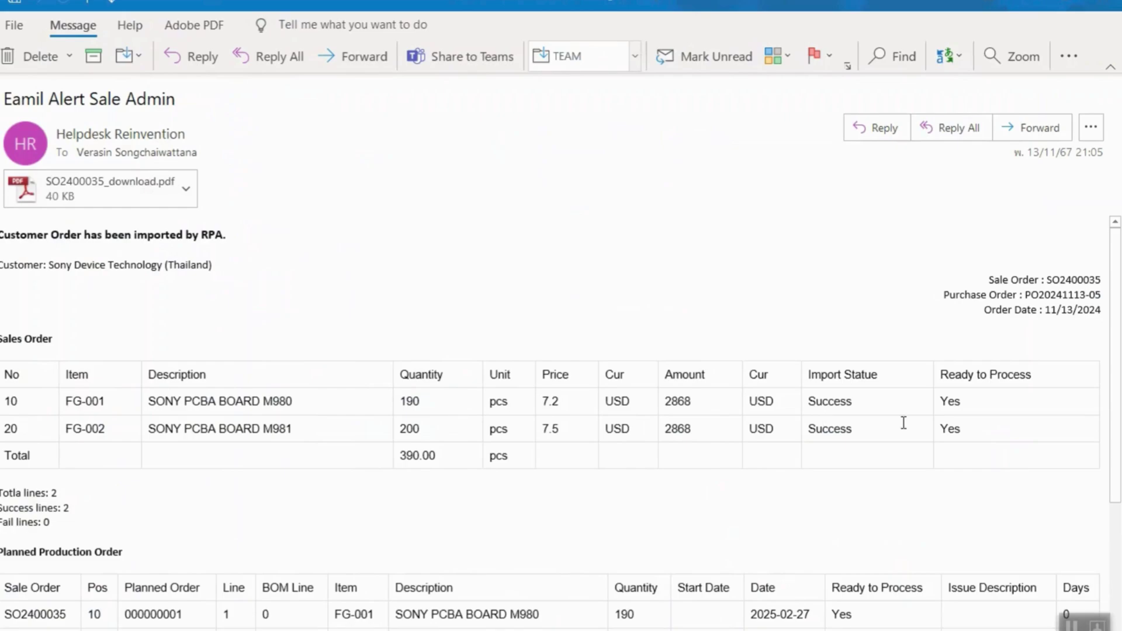
left_click_drag(937, 408, 993, 444)
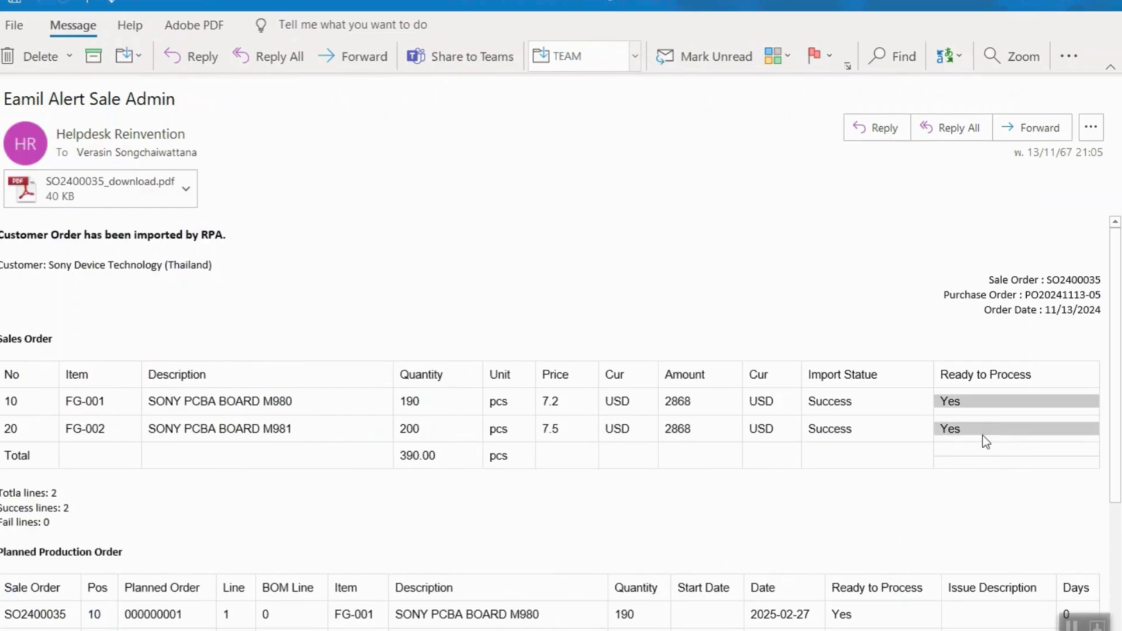
scroll(786, 503, "down", 3)
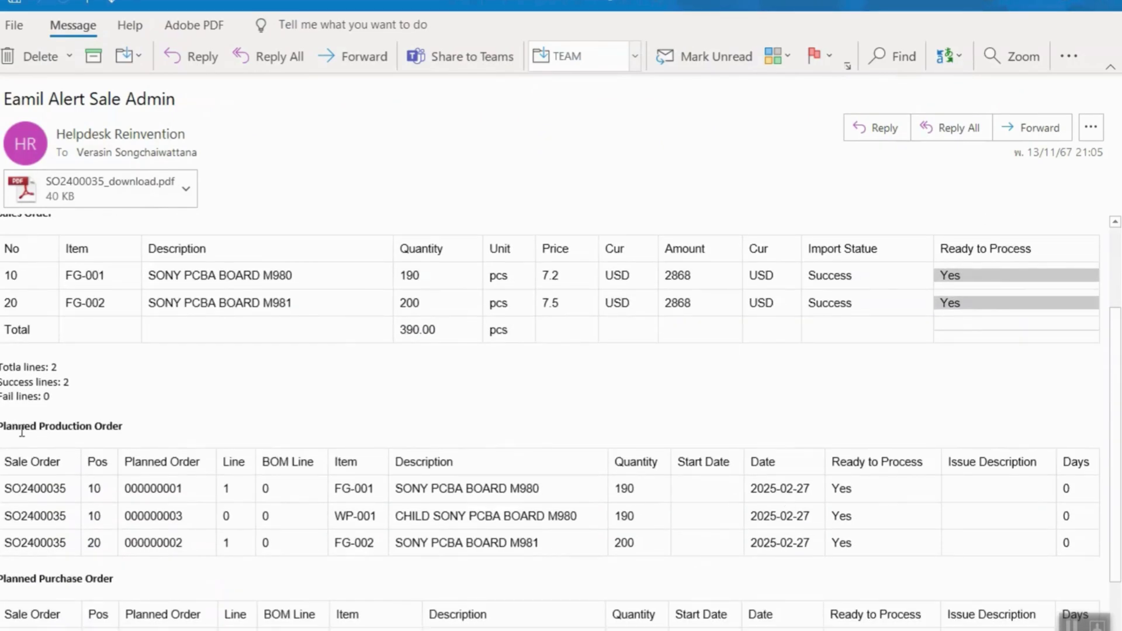
left_click_drag(126, 430, 182, 431)
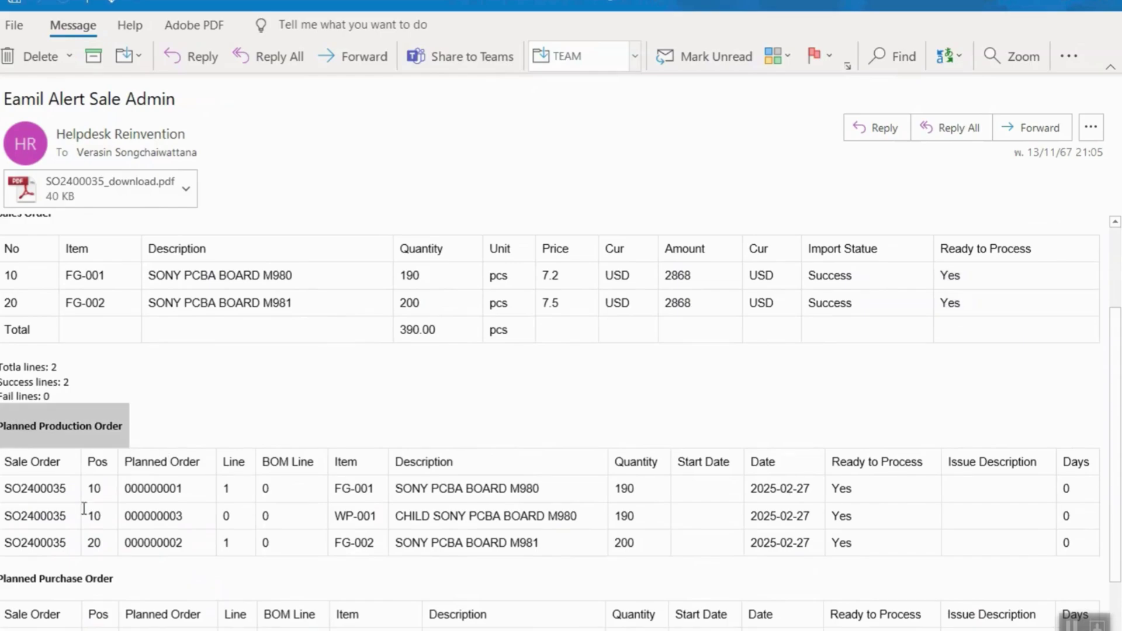
left_click(39, 582)
scroll(353, 551, "up", 3)
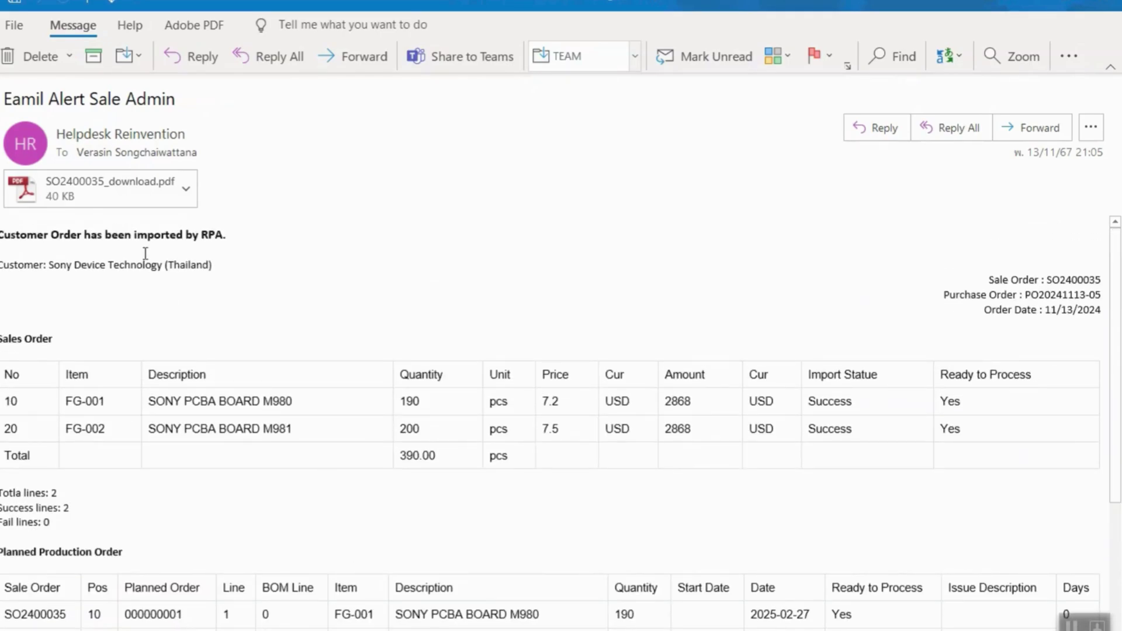
Step: View the attached Sales Order Monitoring PDF, then close it and the message
double_click(127, 191)
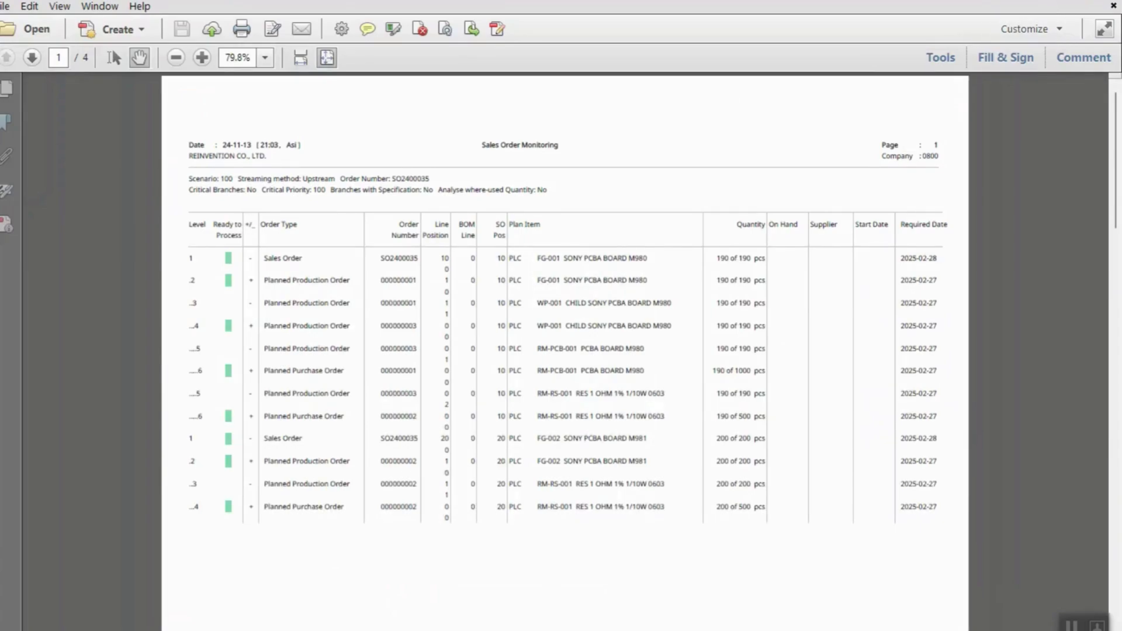
key("alt+F4")
left_click(1103, 3)
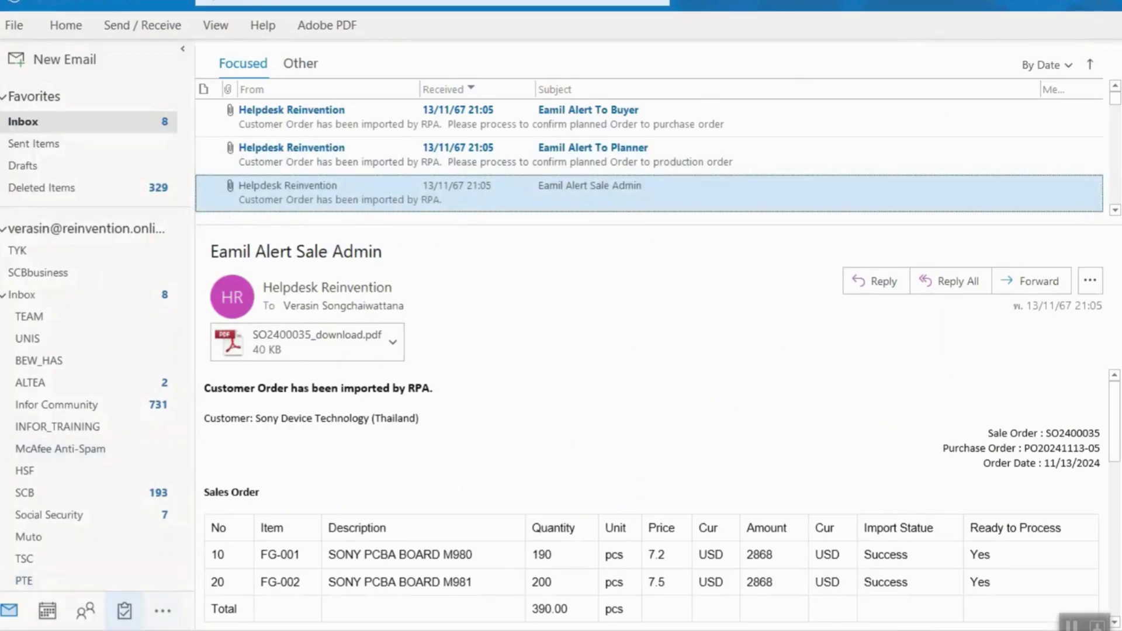
Step: Back in Infor LN, open sales order SO2400035 from the Sales Orders session
left_click(117, 628)
left_click(100, 618)
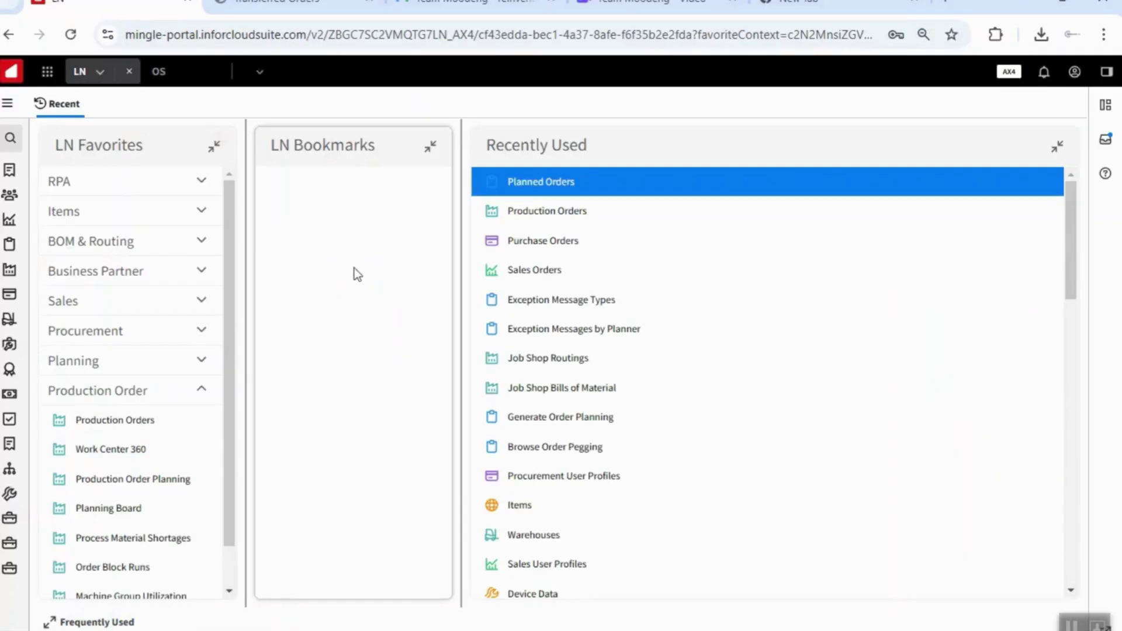
left_click(538, 278)
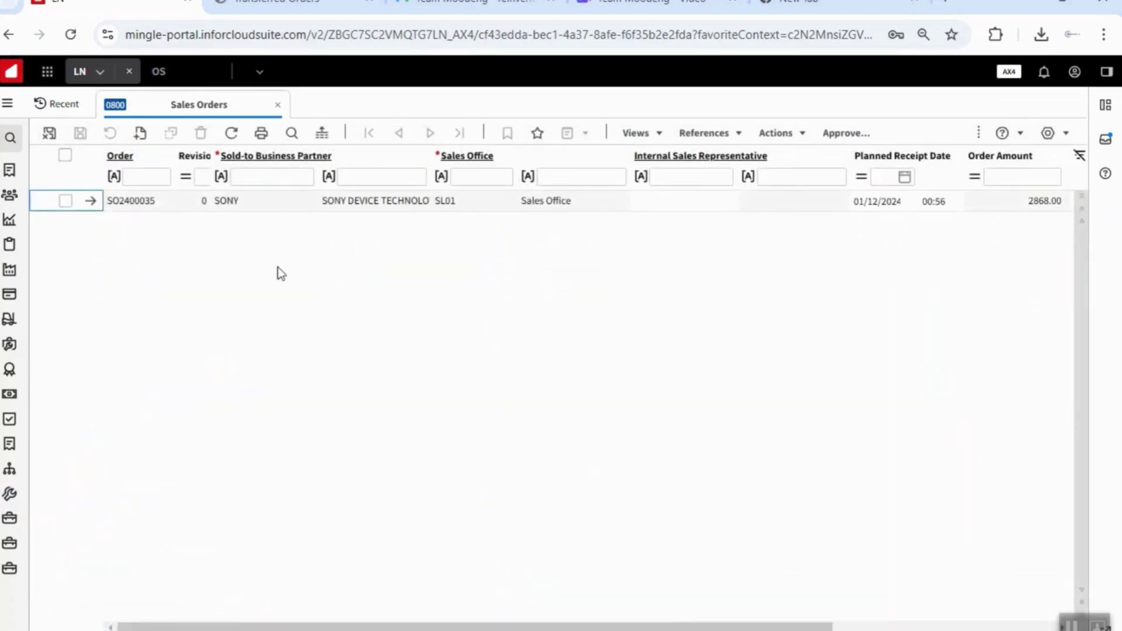
left_click(90, 200)
Step: Download and view the customer PO workbook attached to SO2400035
left_click(1105, 106)
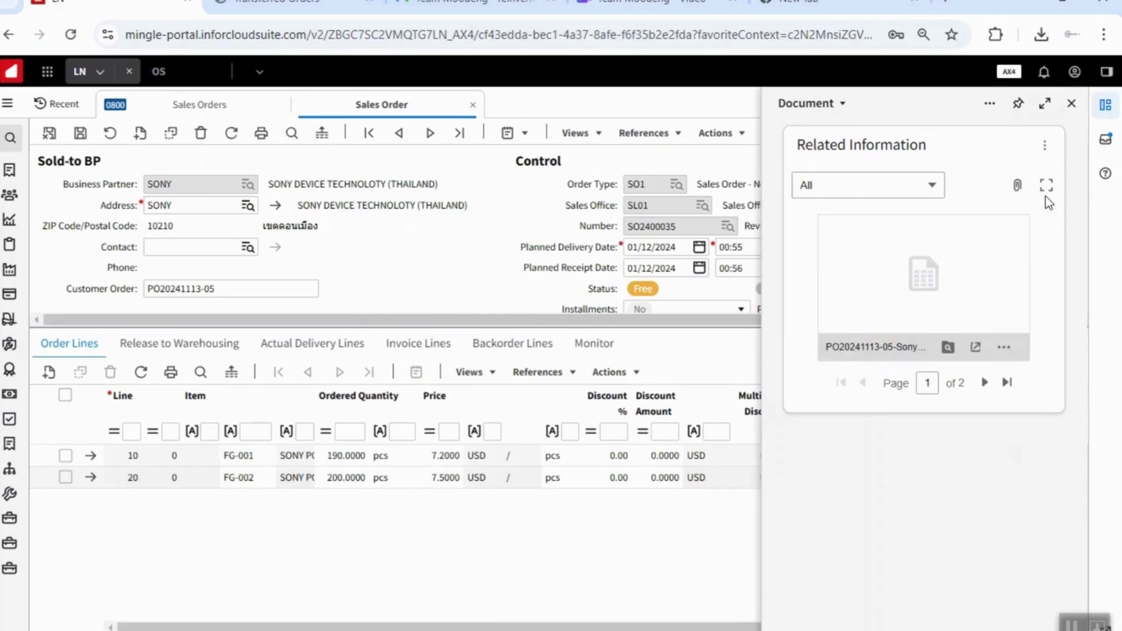
left_click(921, 271)
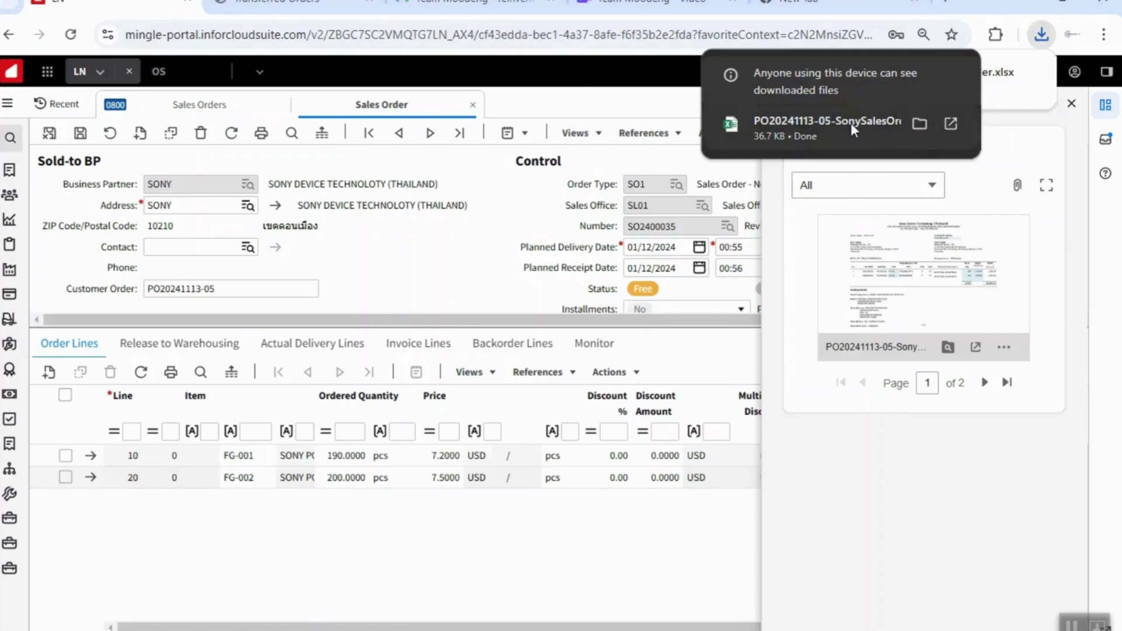
left_click(853, 120)
key("alt+Tab")
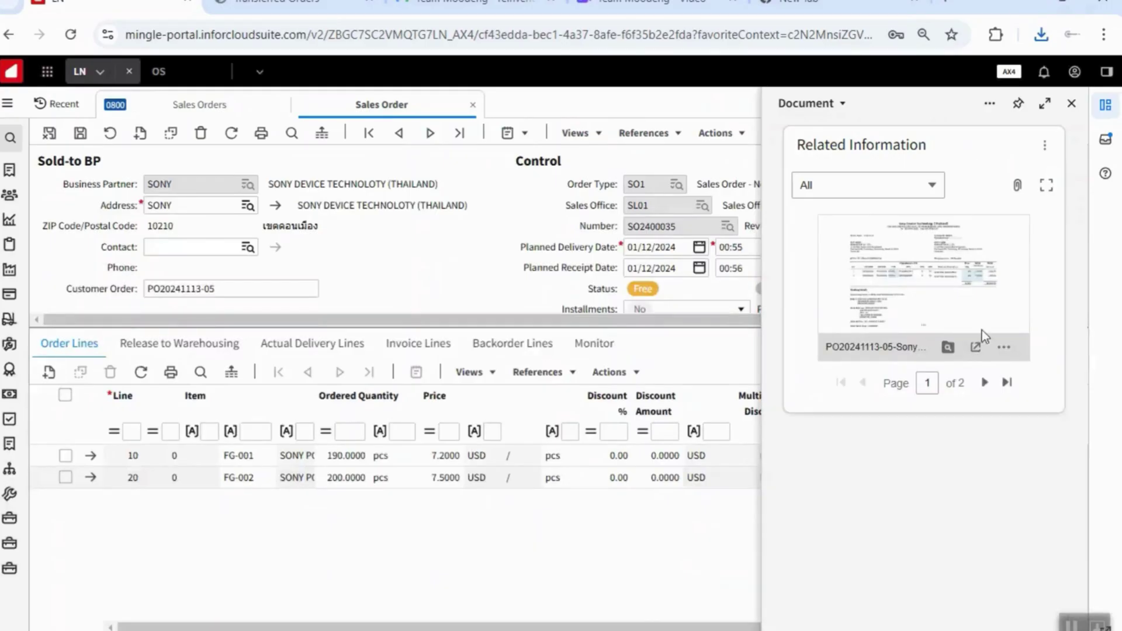
Step: View the second attachment, SO2400035-File.pdf, then close the attachments panel
left_click(985, 382)
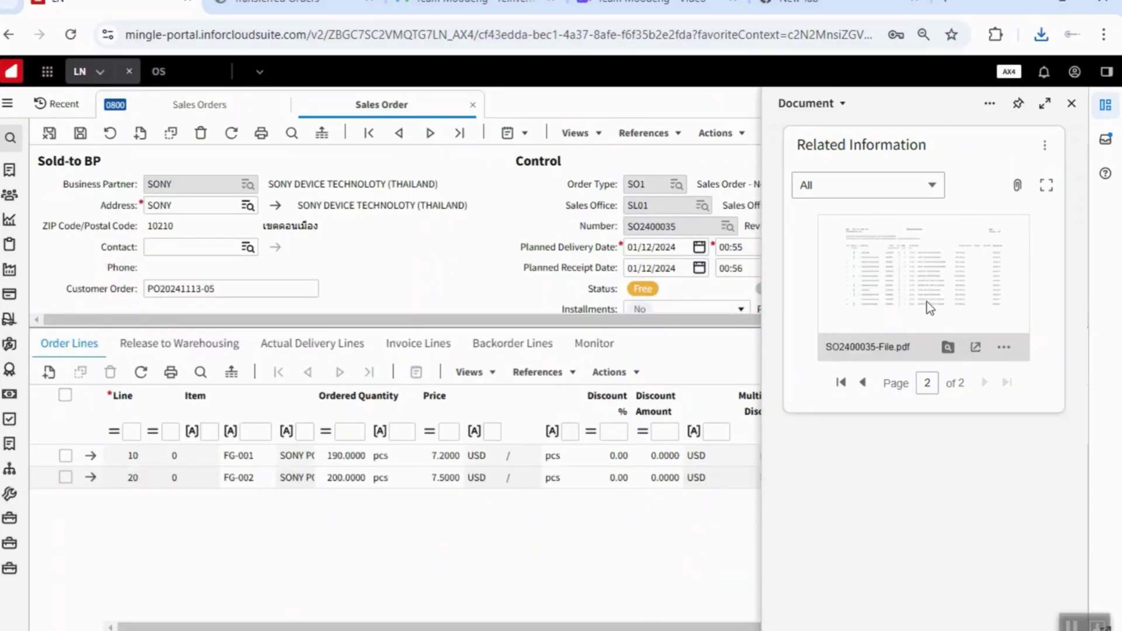
left_click(913, 271)
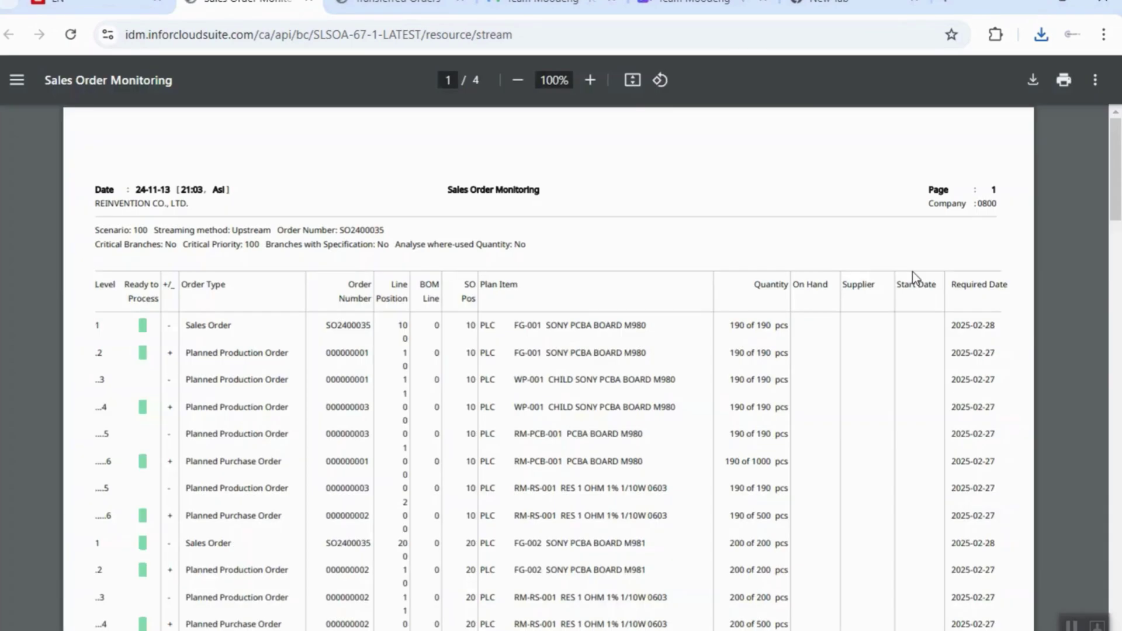
left_click(308, 2)
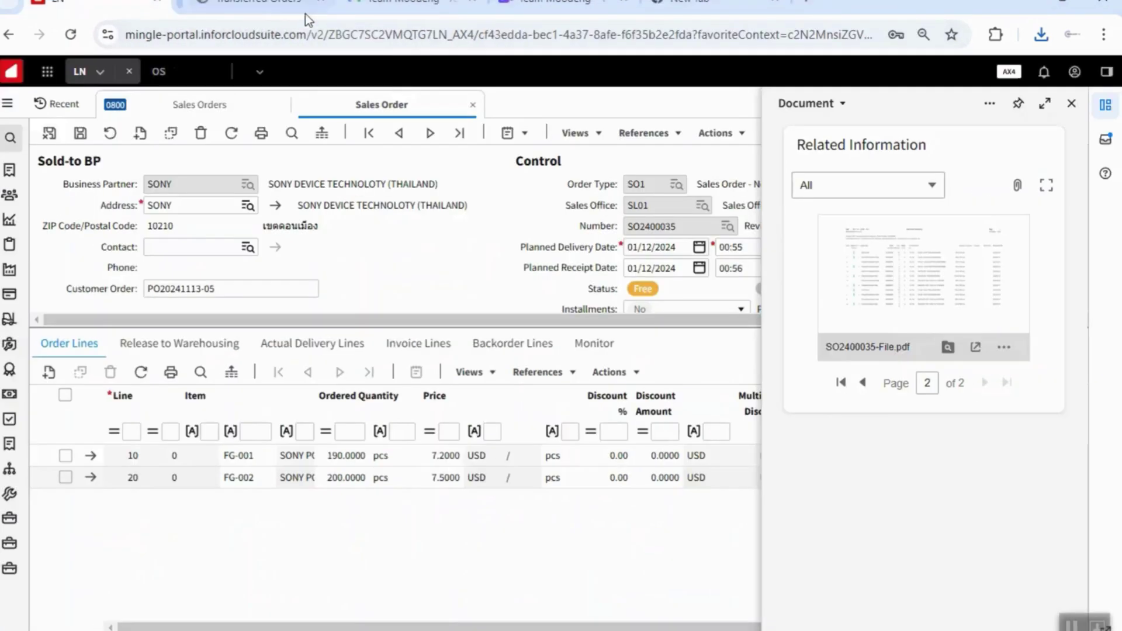
left_click(1071, 103)
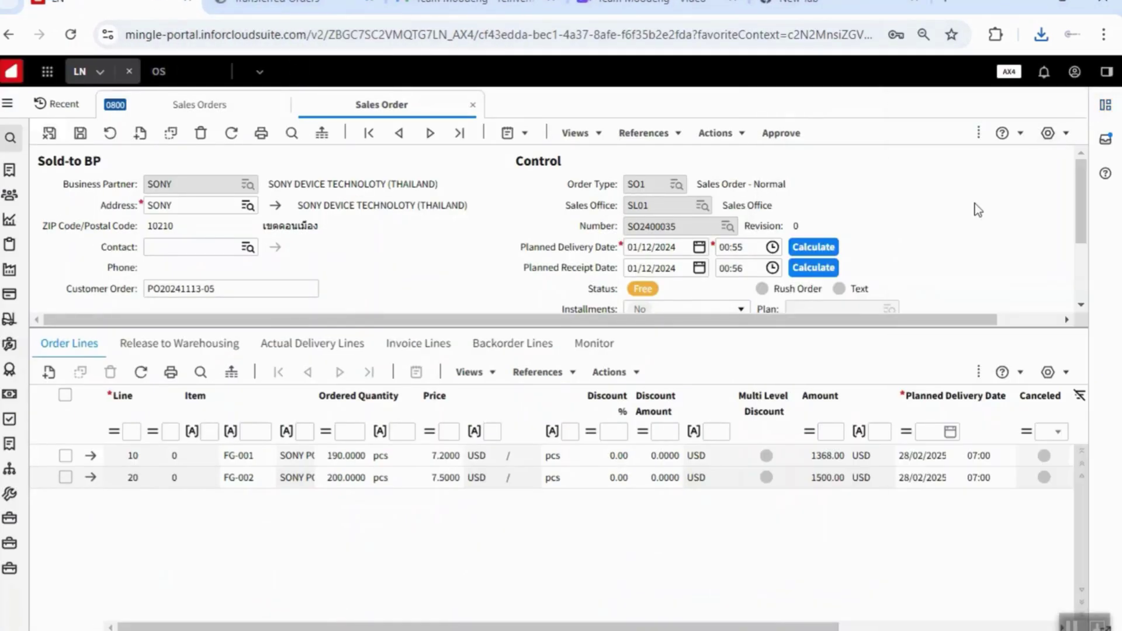
Step: Assign the 'Confirm planned production orders' task for SO2400035 to yourself and approve it
left_click(1105, 139)
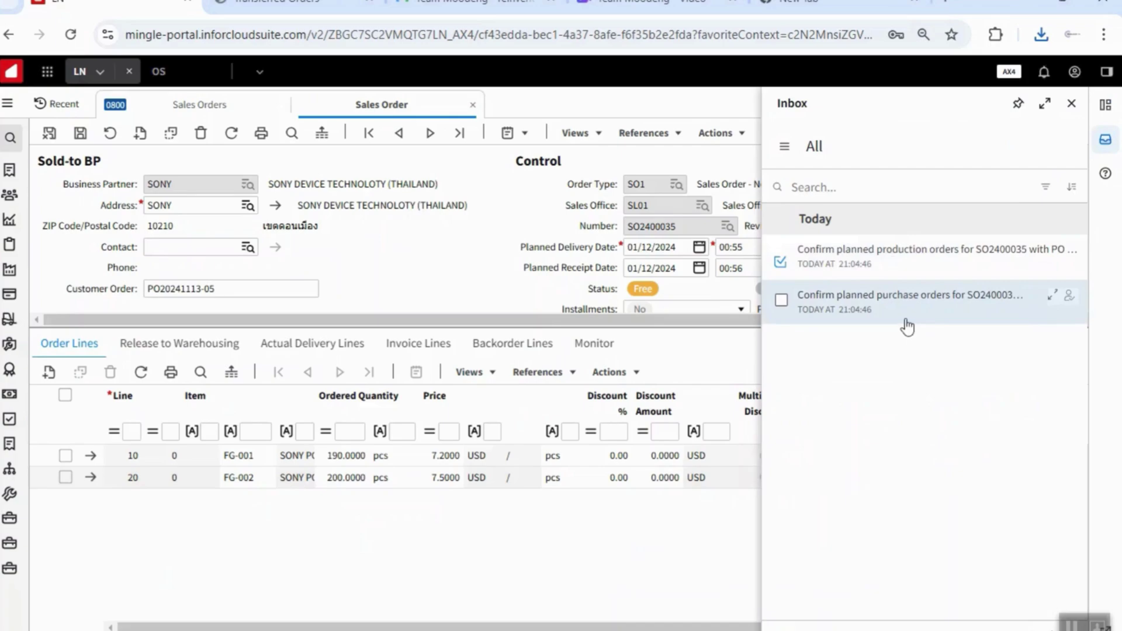
left_click(905, 267)
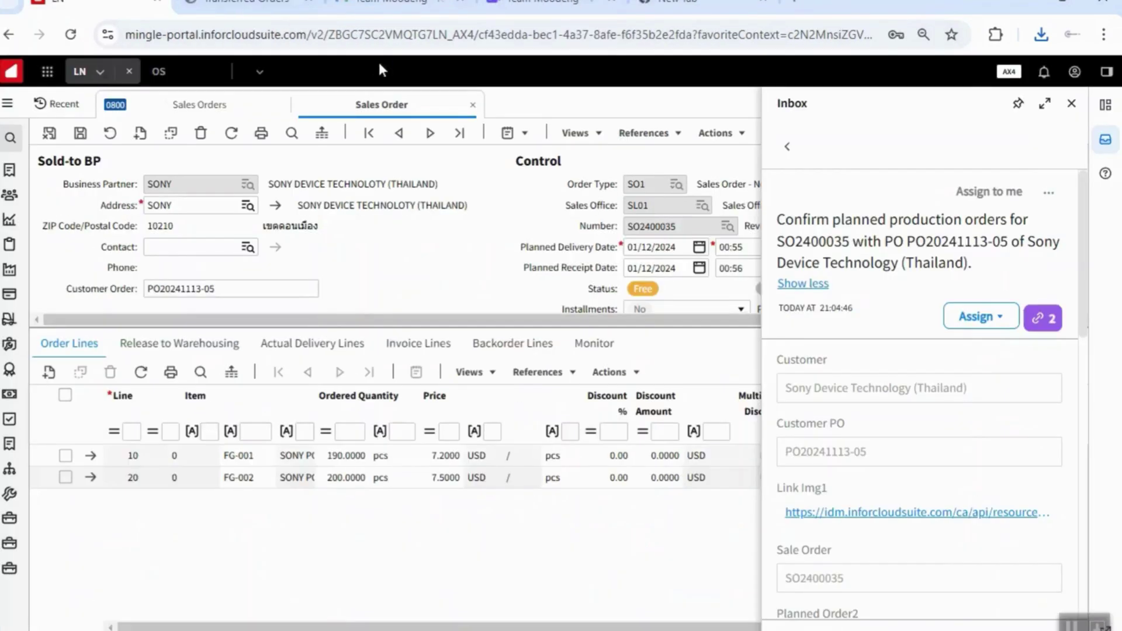
left_click(989, 202)
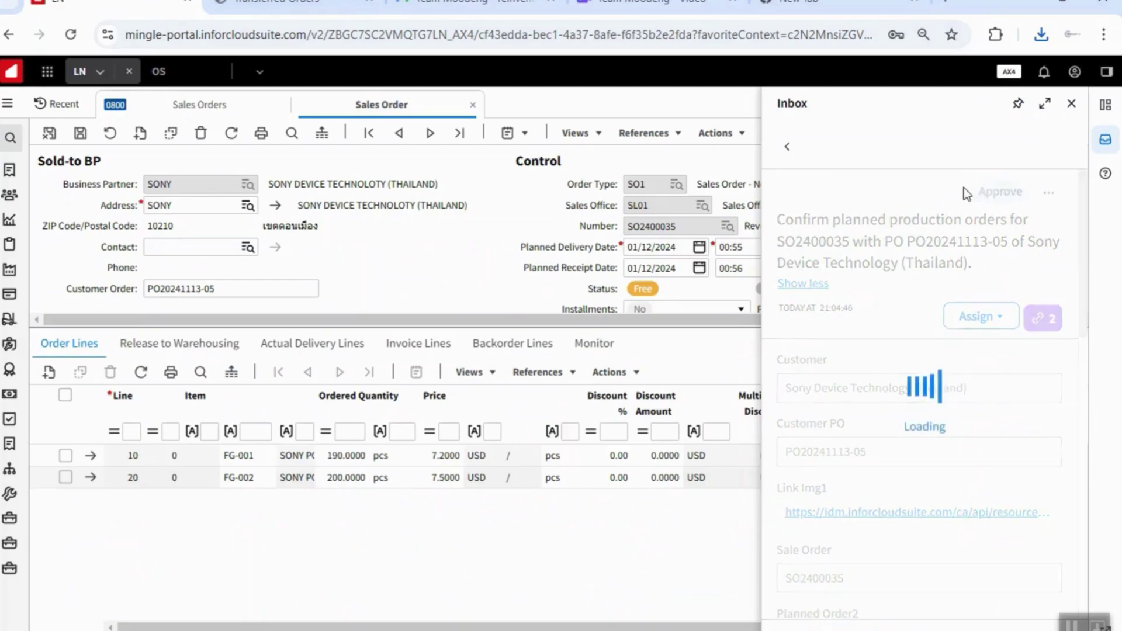
left_click(787, 149)
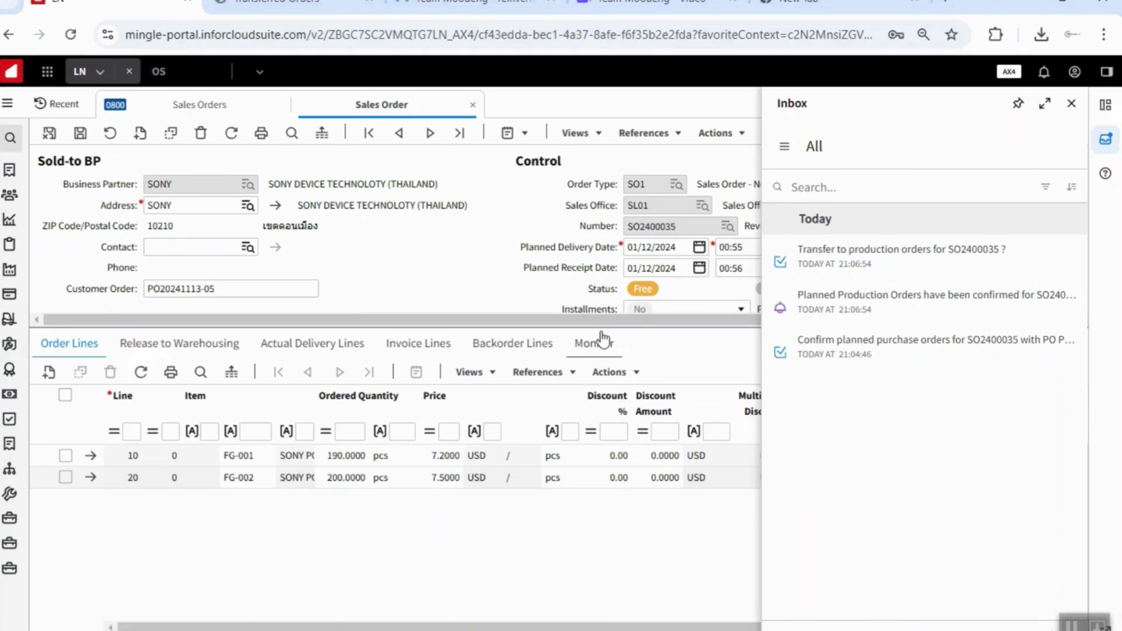
Step: Assign 'Transfer to production orders for SO2400035?' to yourself, approve it, and return to the inbox
left_click(884, 272)
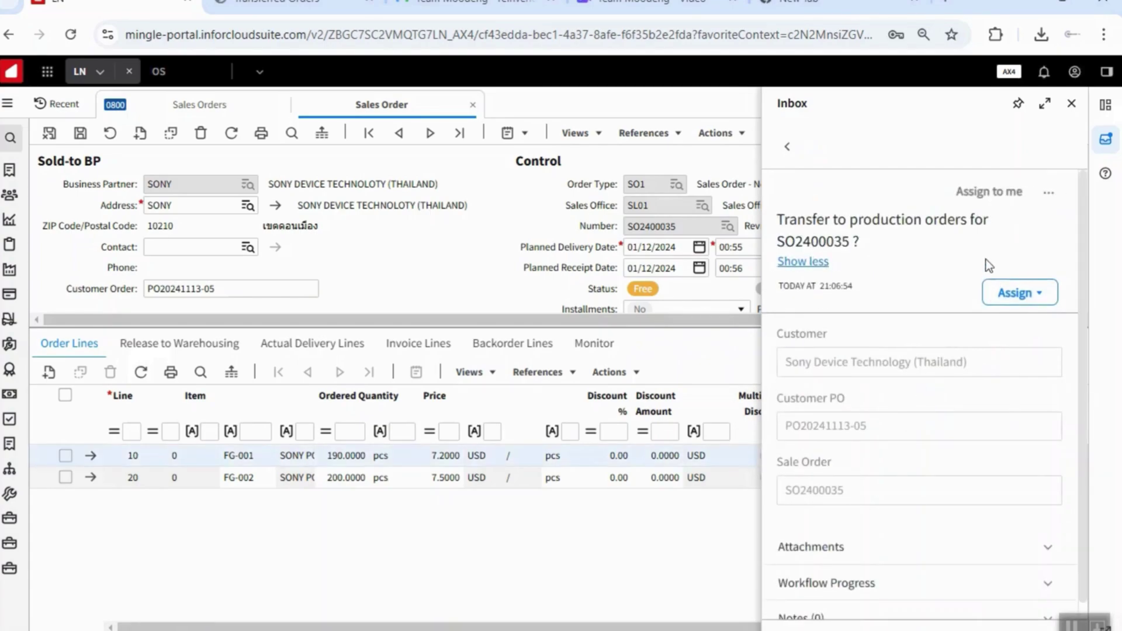
left_click(989, 193)
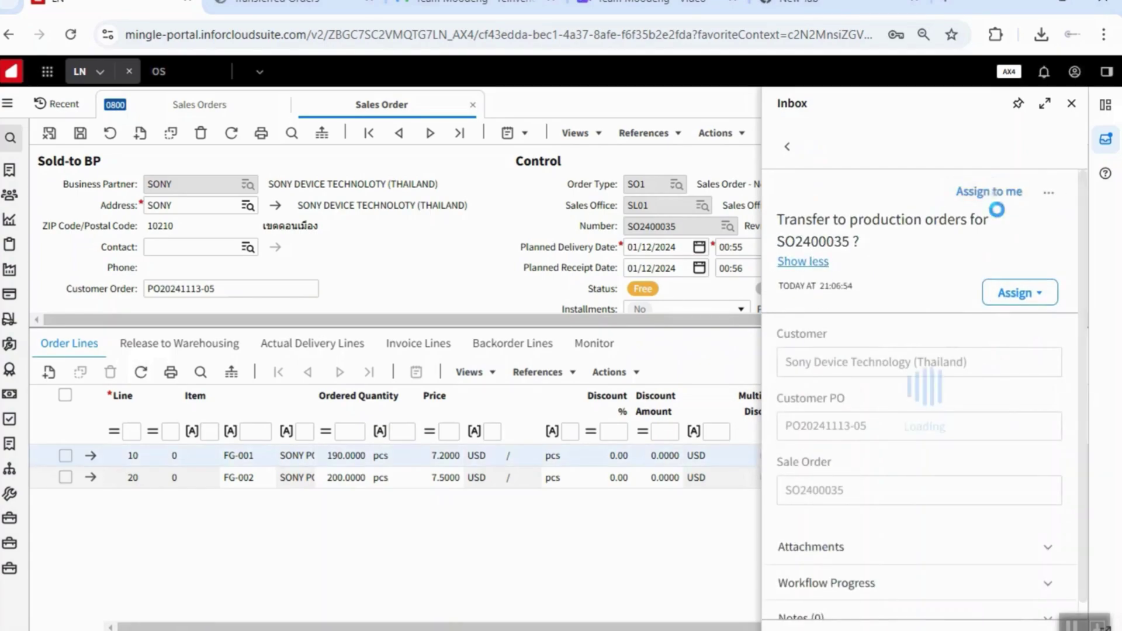
left_click(1001, 192)
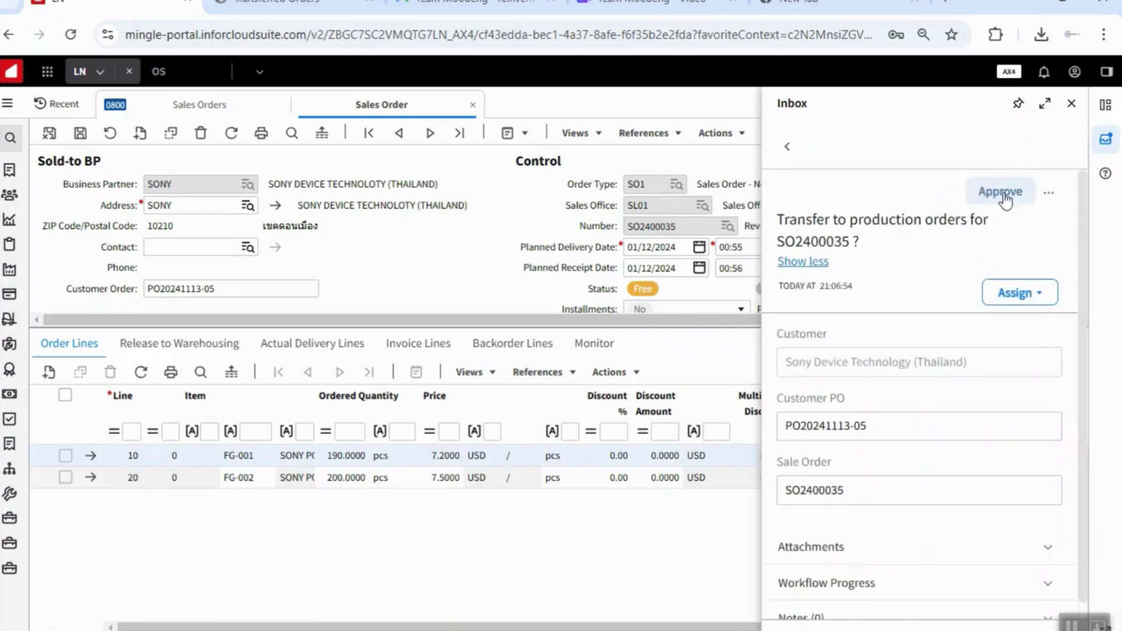
left_click(787, 147)
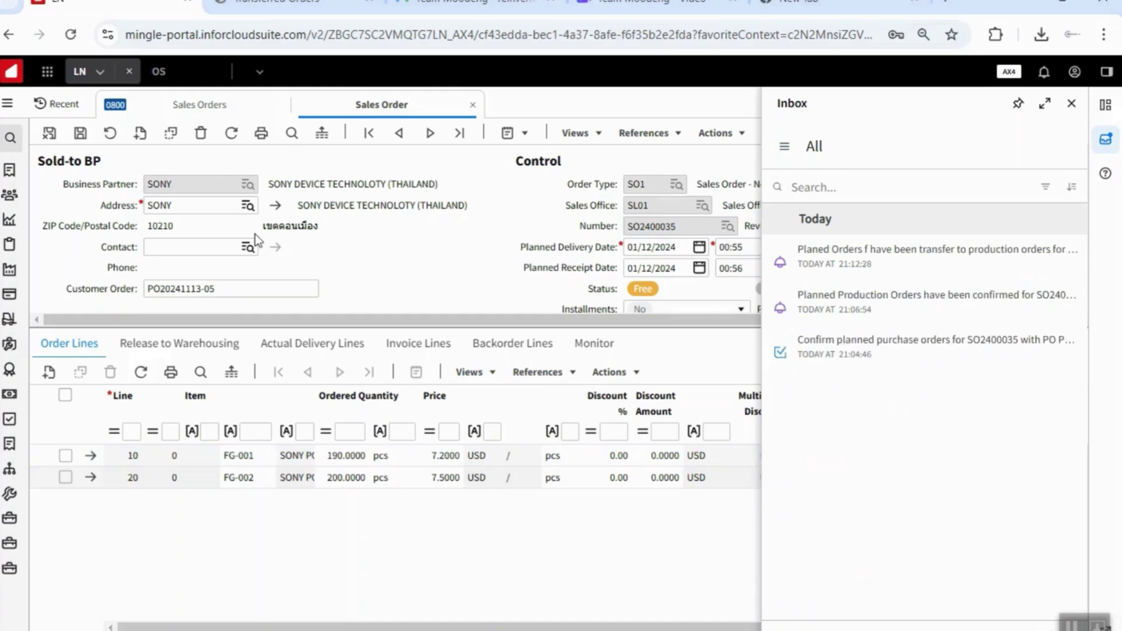
Step: Read the full notification that SO2400035's planned orders moved to production orders
left_click(240, 249)
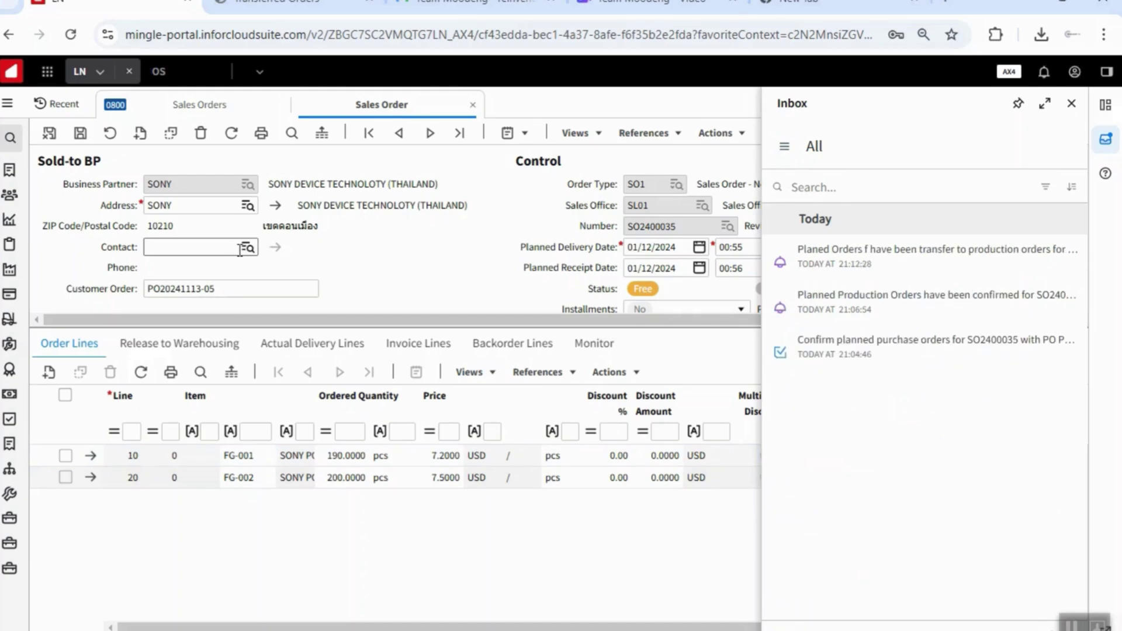
left_click(938, 292)
left_click(807, 236)
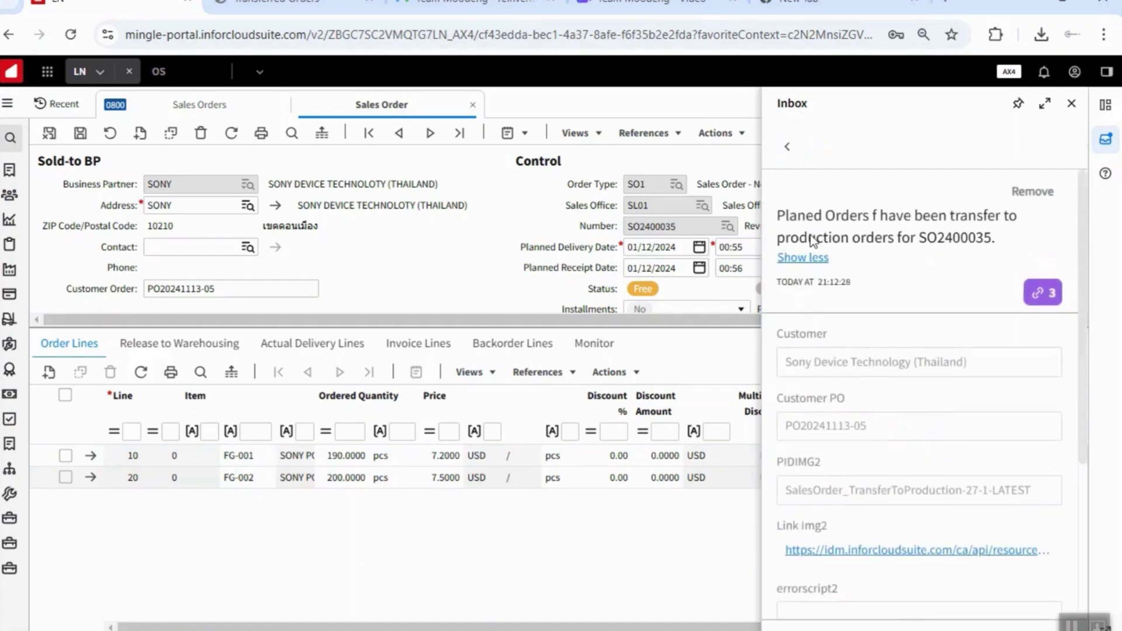
left_click(789, 150)
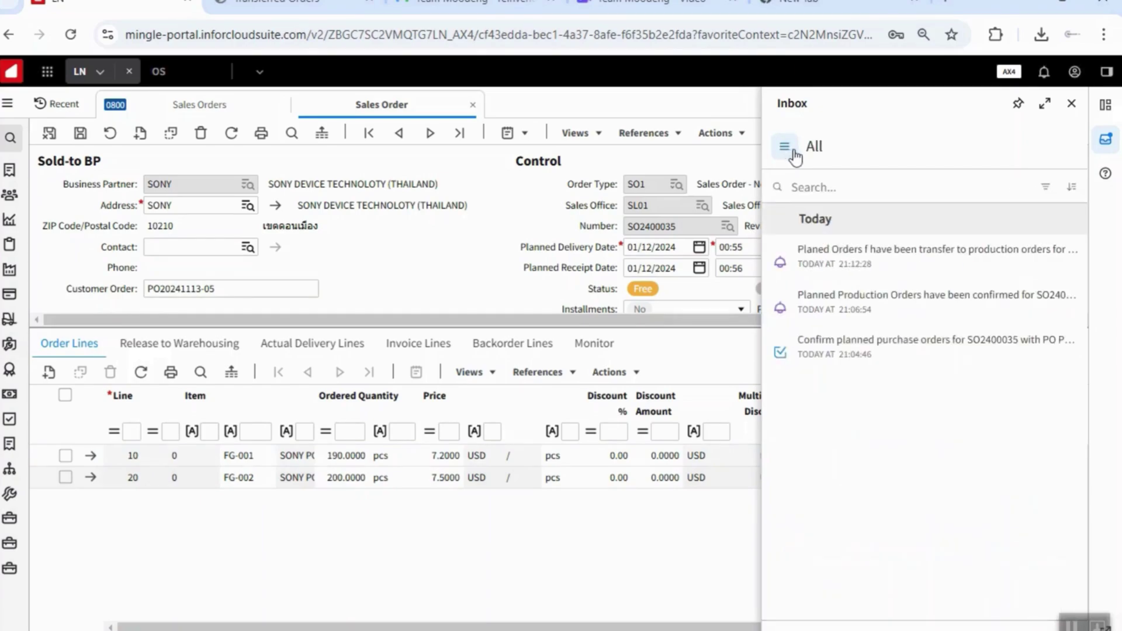
Step: Assign the 'Confirm planned purchase orders' task to yourself and approve it
left_click(883, 344)
left_click(827, 242)
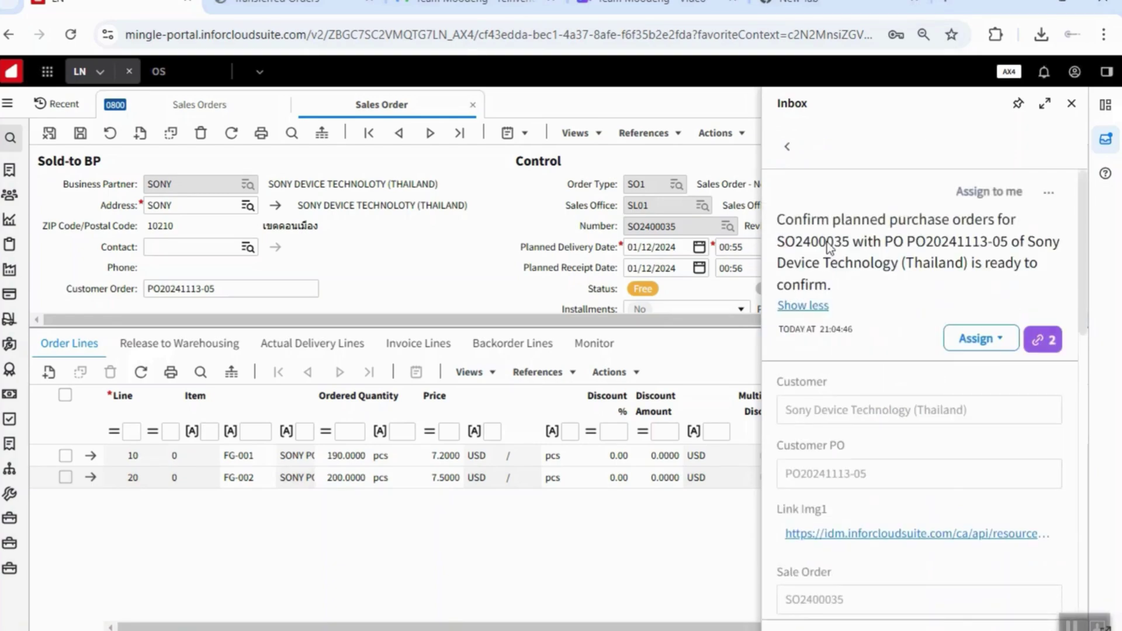
left_click(1000, 198)
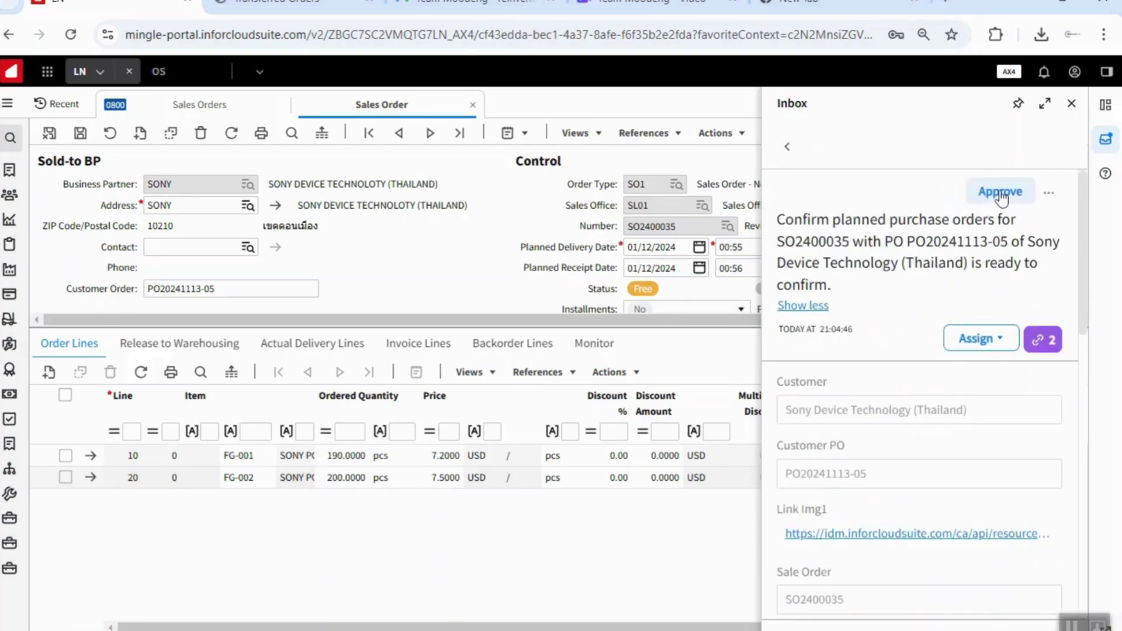
left_click(787, 146)
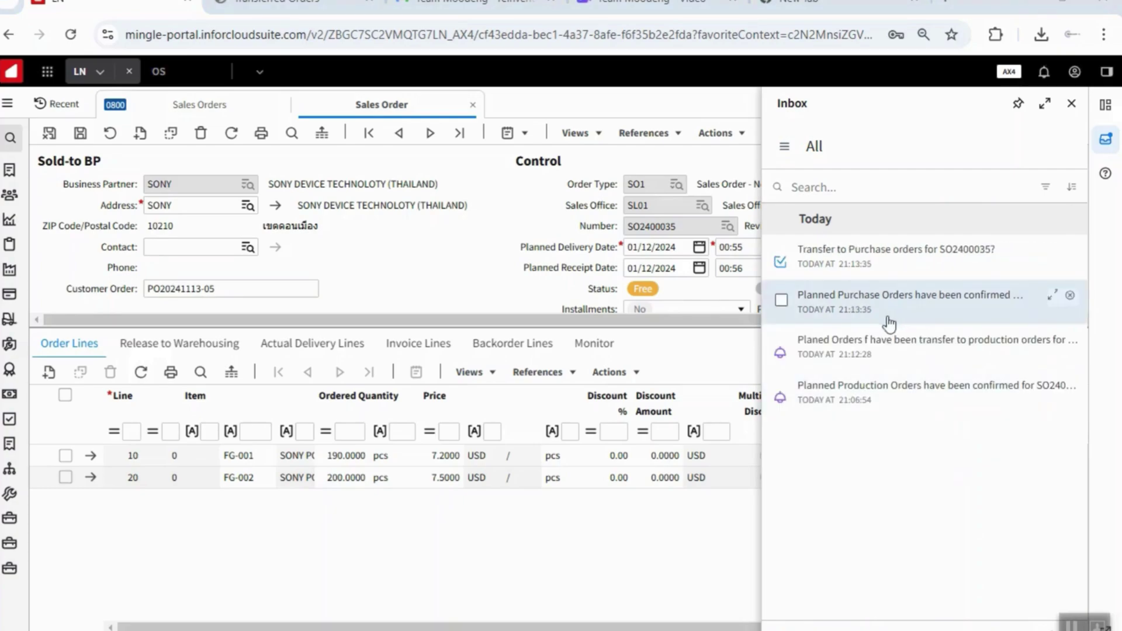
Step: Assign the 'Transfer to Purchase orders' task to yourself, approve it, and return to the inbox
left_click(909, 257)
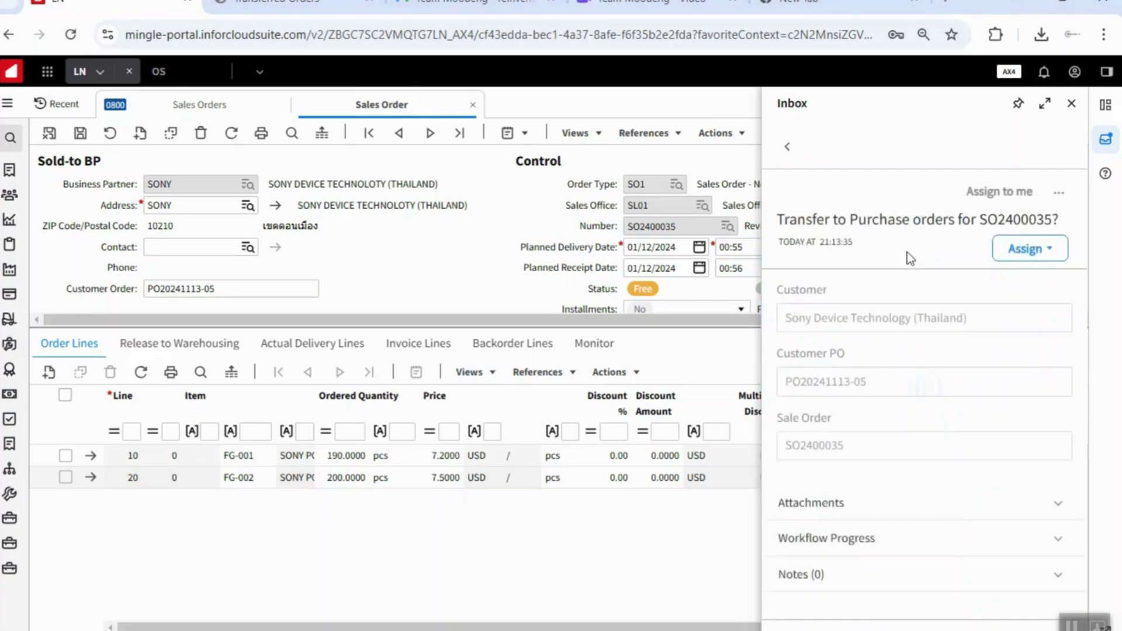
left_click(998, 191)
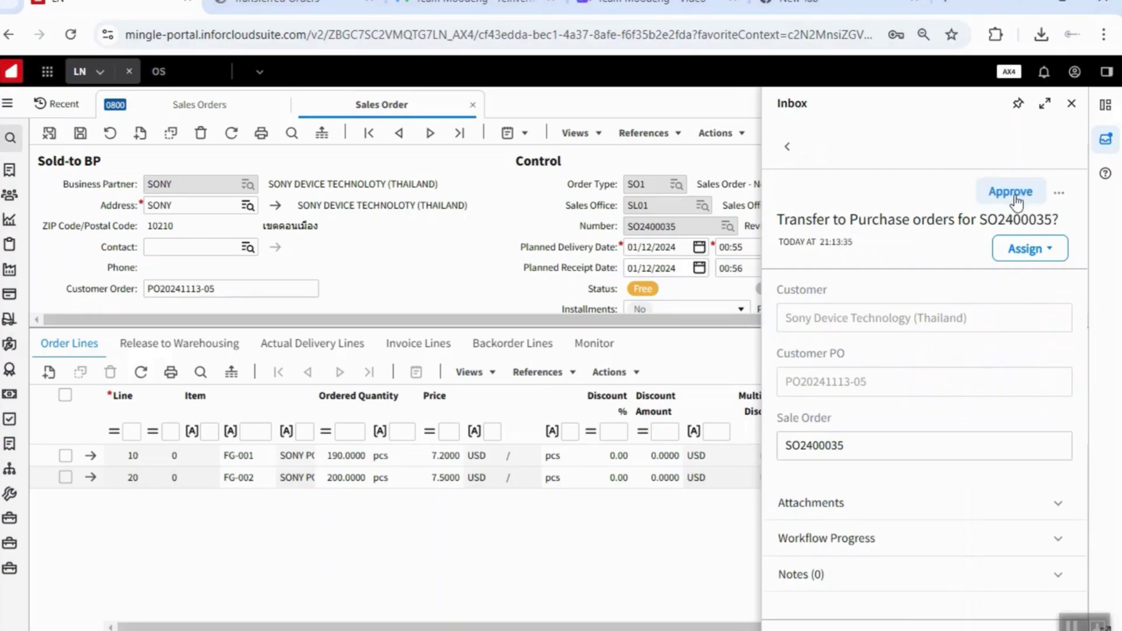
left_click(1013, 192)
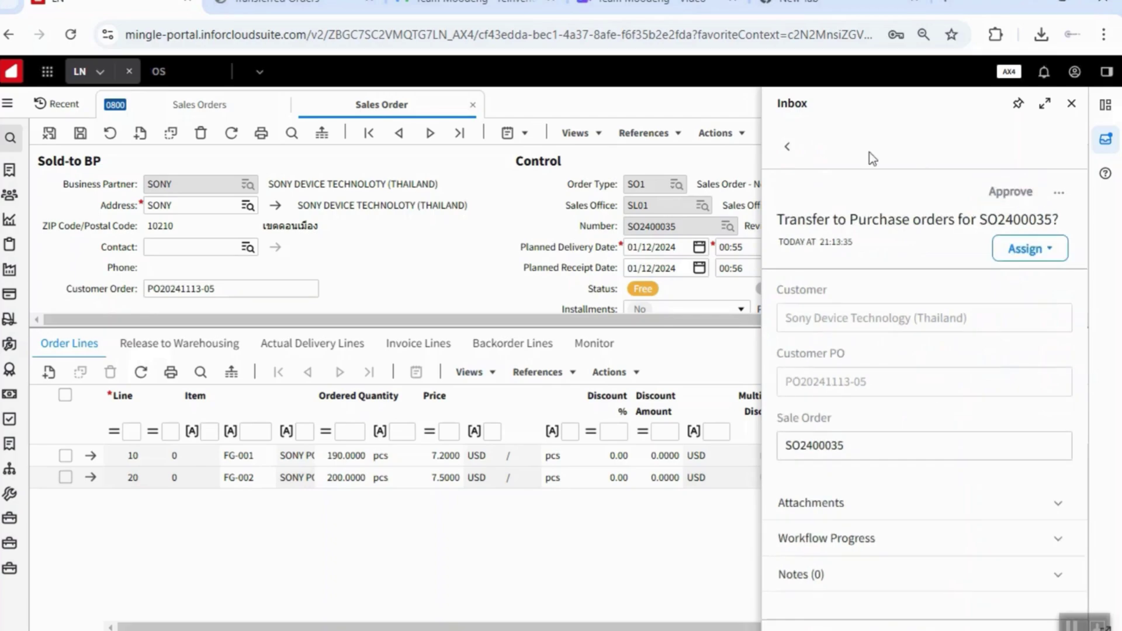
left_click(787, 147)
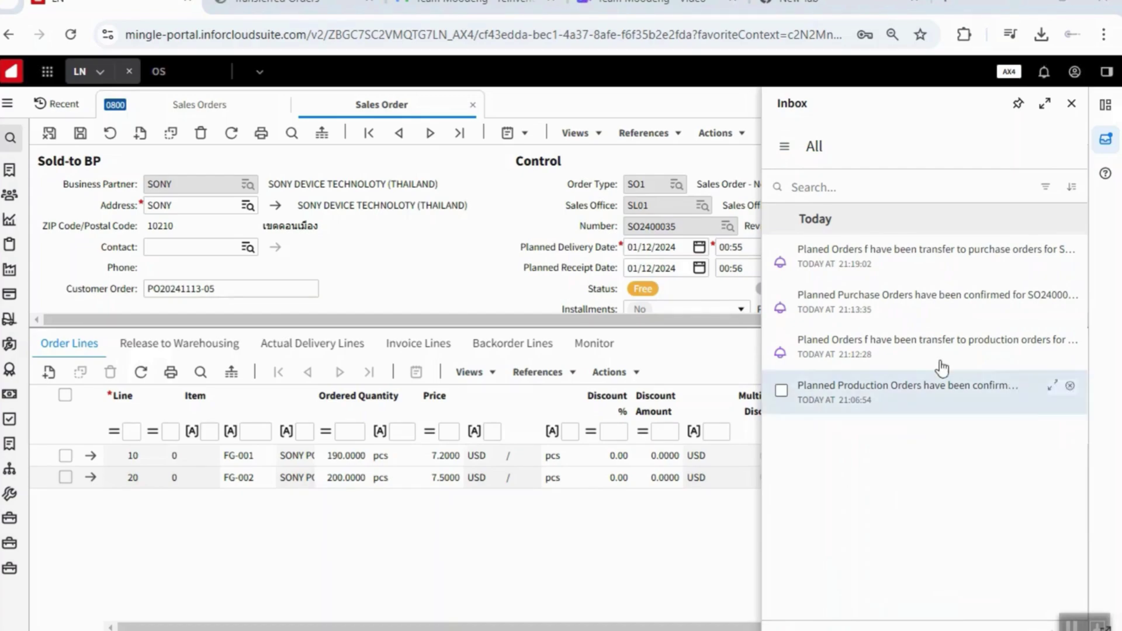
Step: Read the full purchase transfer notification, then close the Inbox panel
left_click(930, 258)
left_click(813, 238)
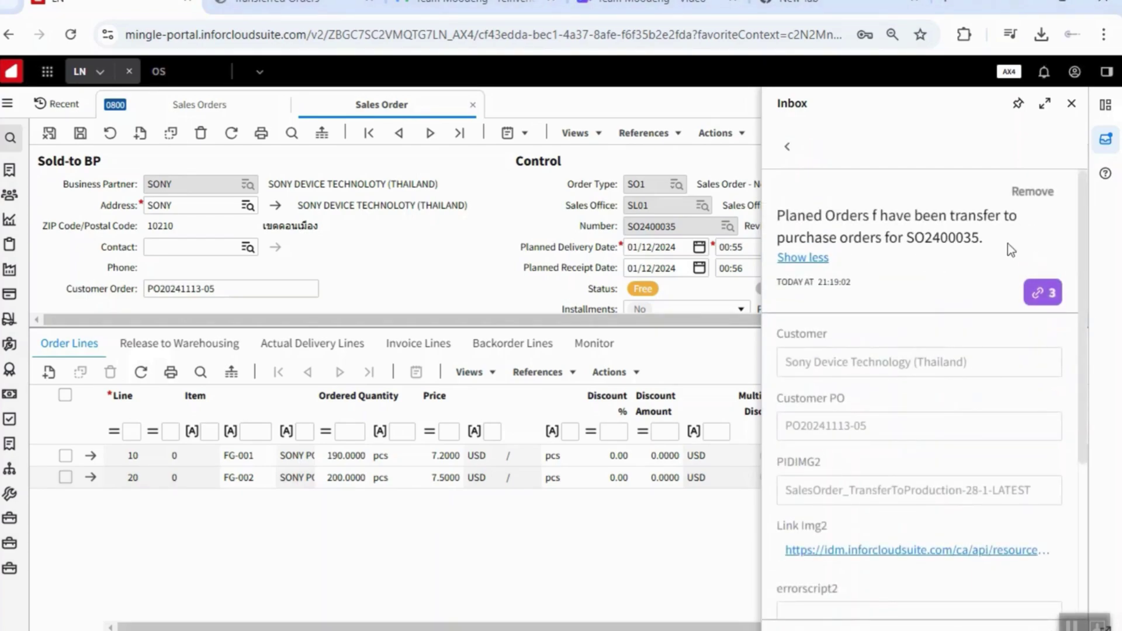
left_click(1072, 105)
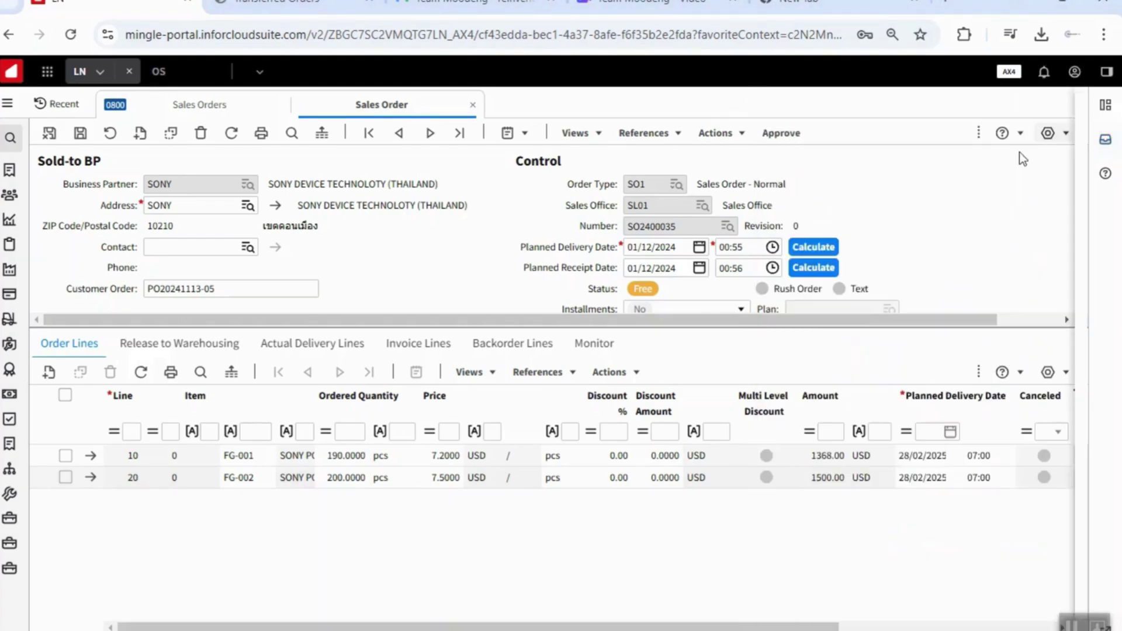
Step: View both attached Transferred Orders reports: production orders first, then purchase order PO2400007
left_click(473, 104)
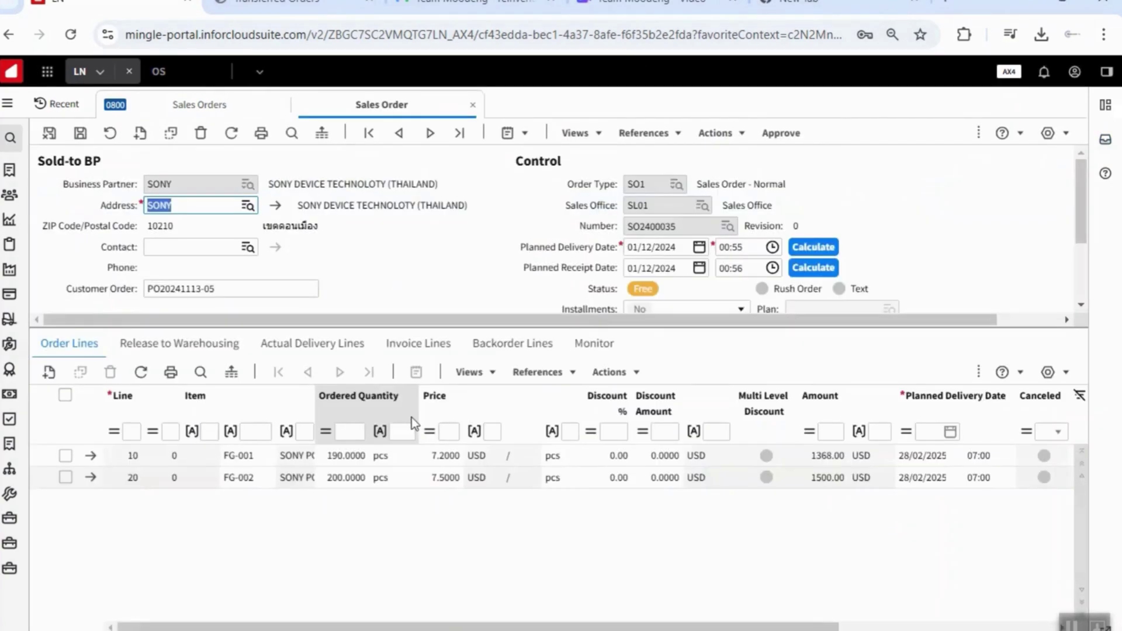
left_click(1105, 104)
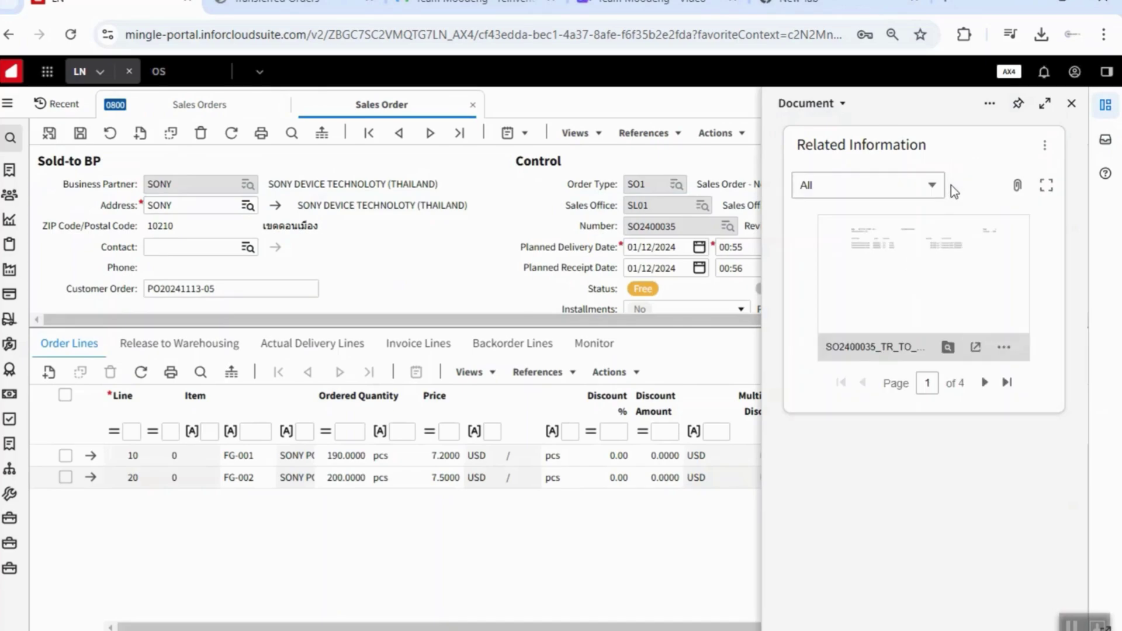
left_click(926, 240)
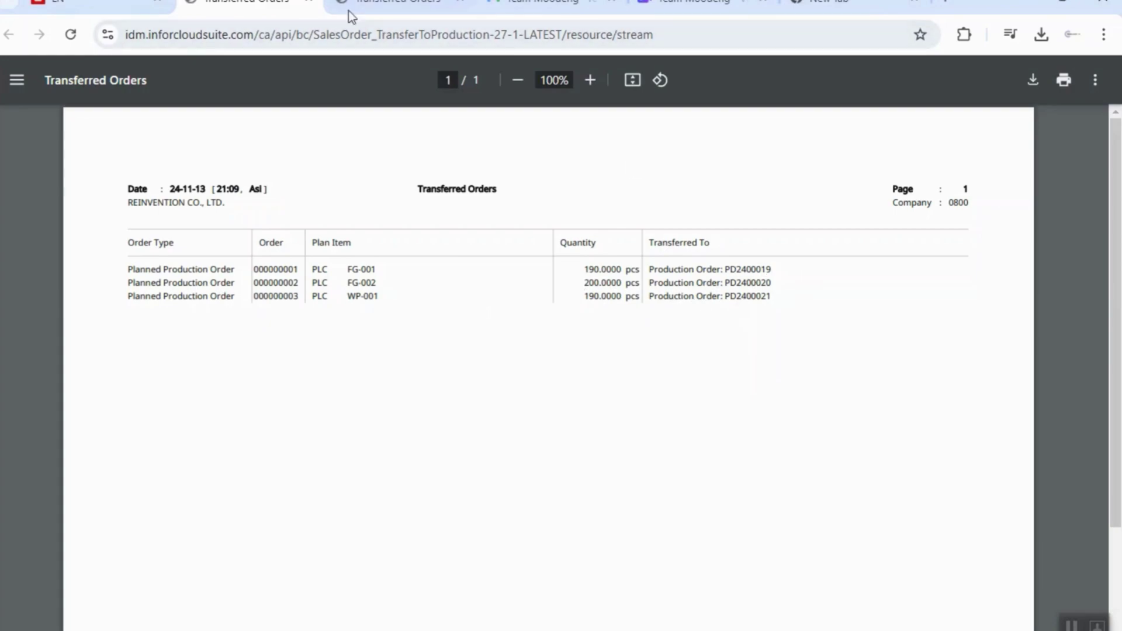
left_click(309, 2)
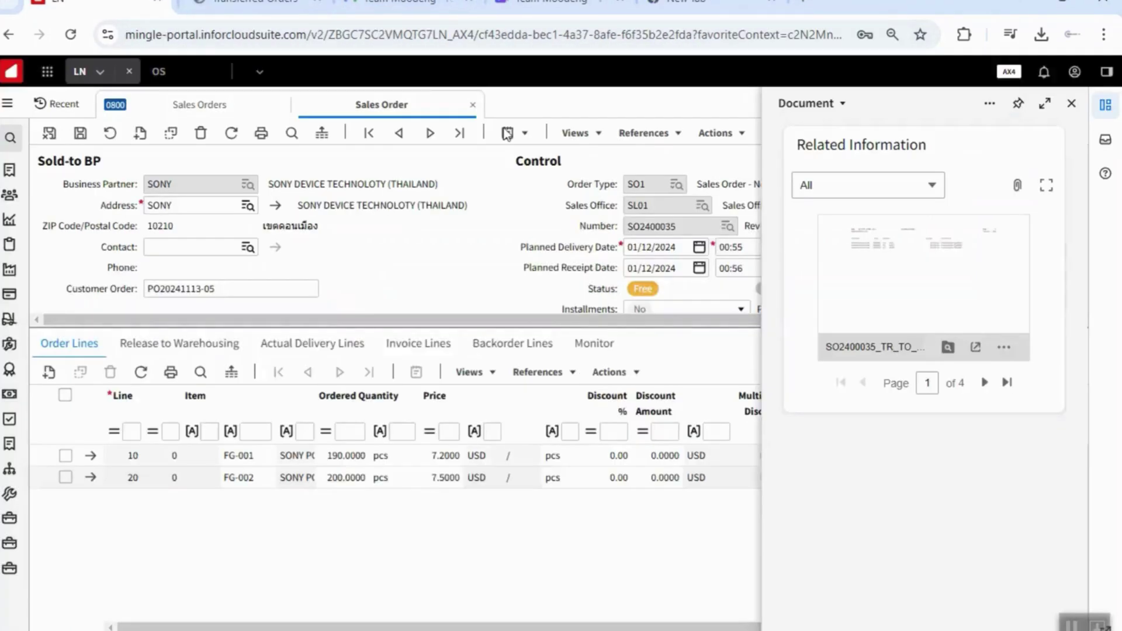
left_click(984, 382)
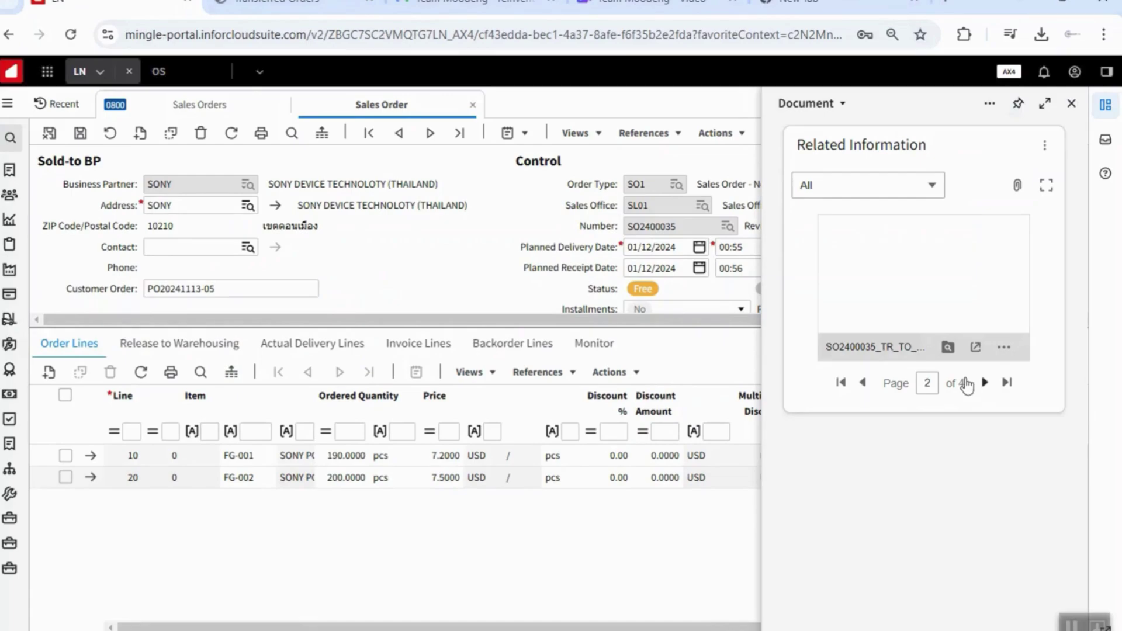
left_click(914, 265)
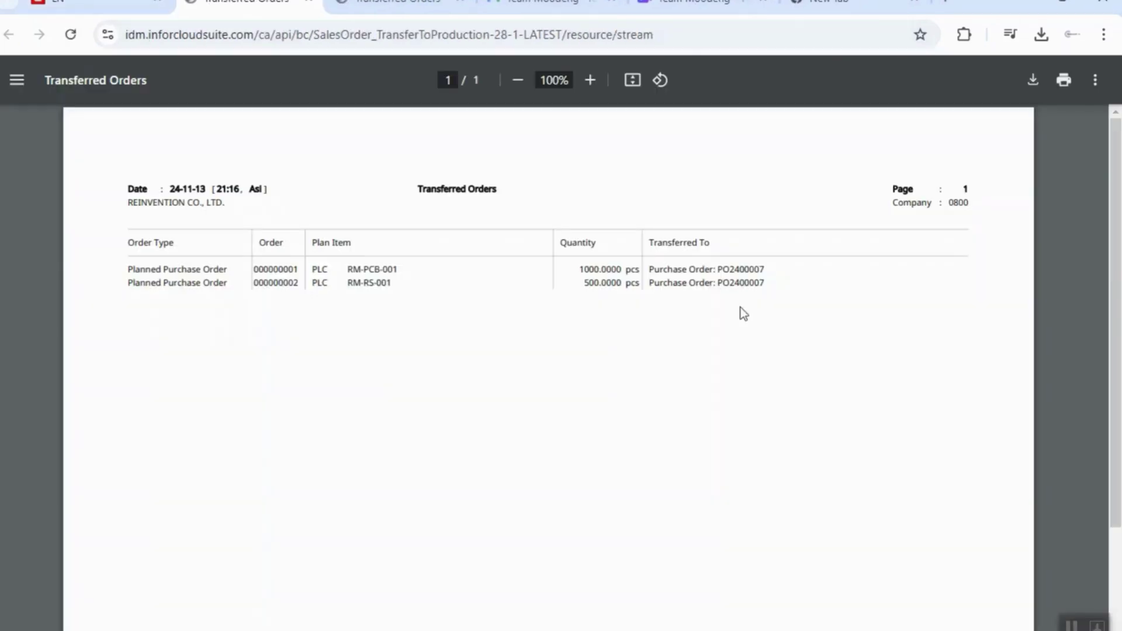